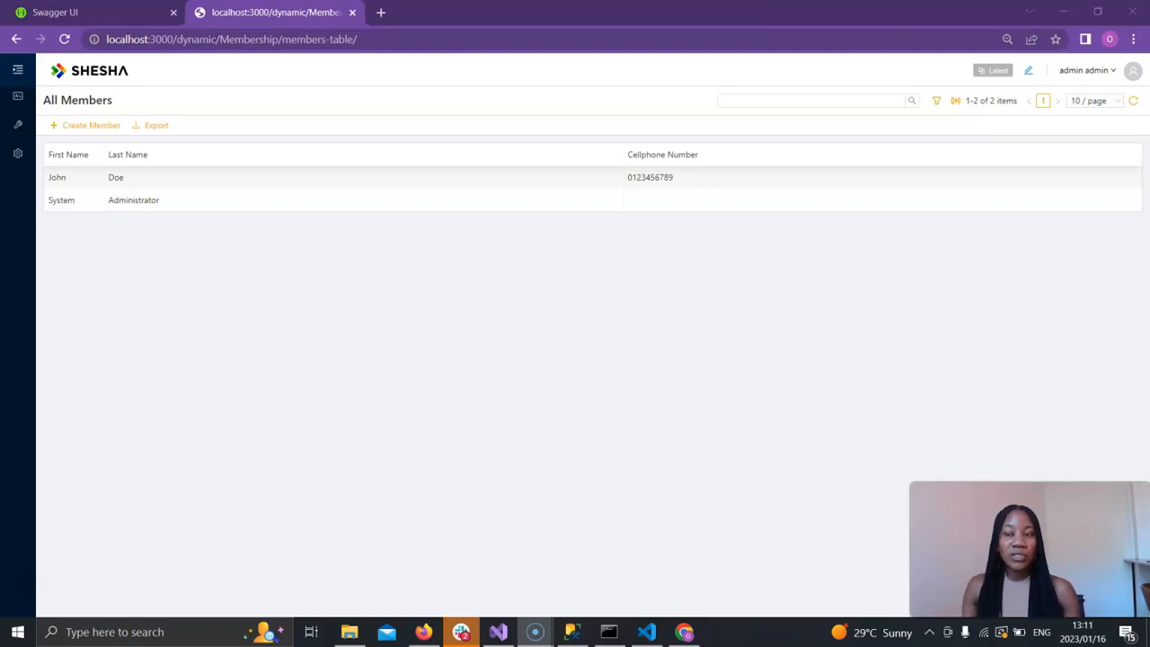
- Open the forms list in the configurations area and start creating a new form
left_click(17, 69)
left_click(69, 155)
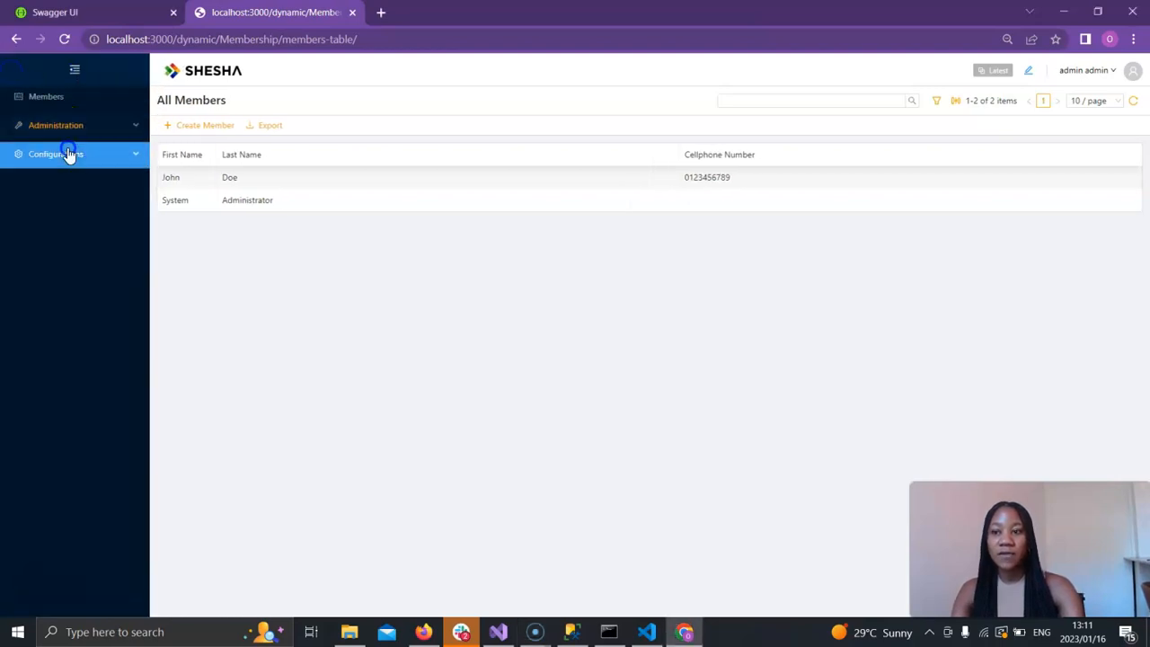
left_click(96, 183)
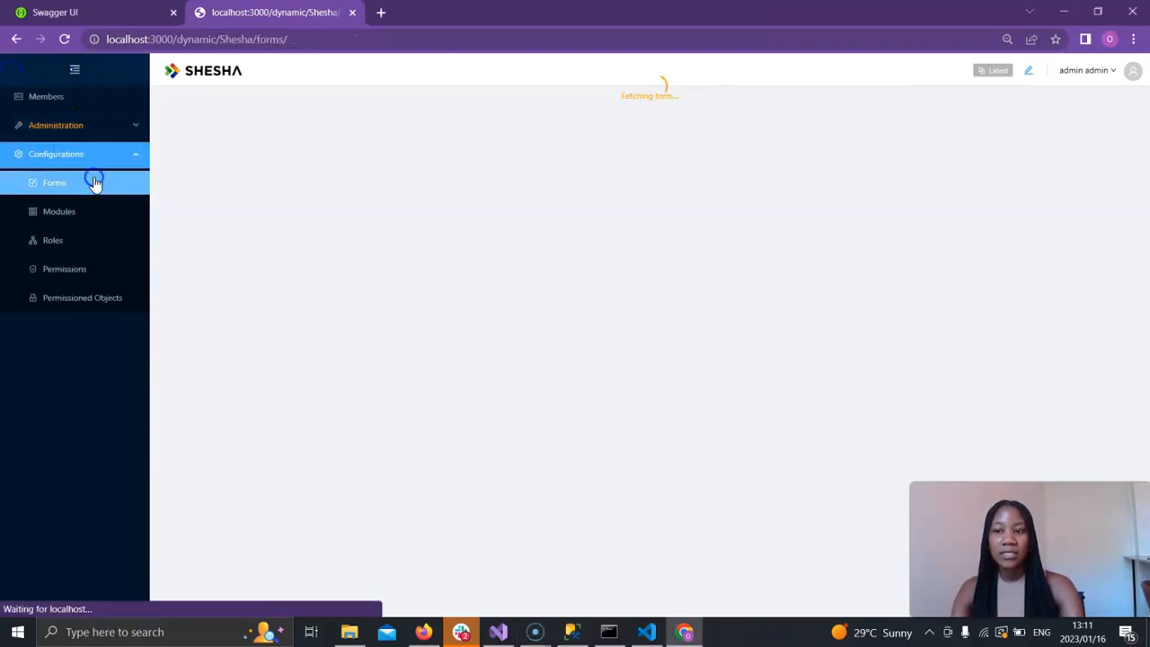
left_click(71, 71)
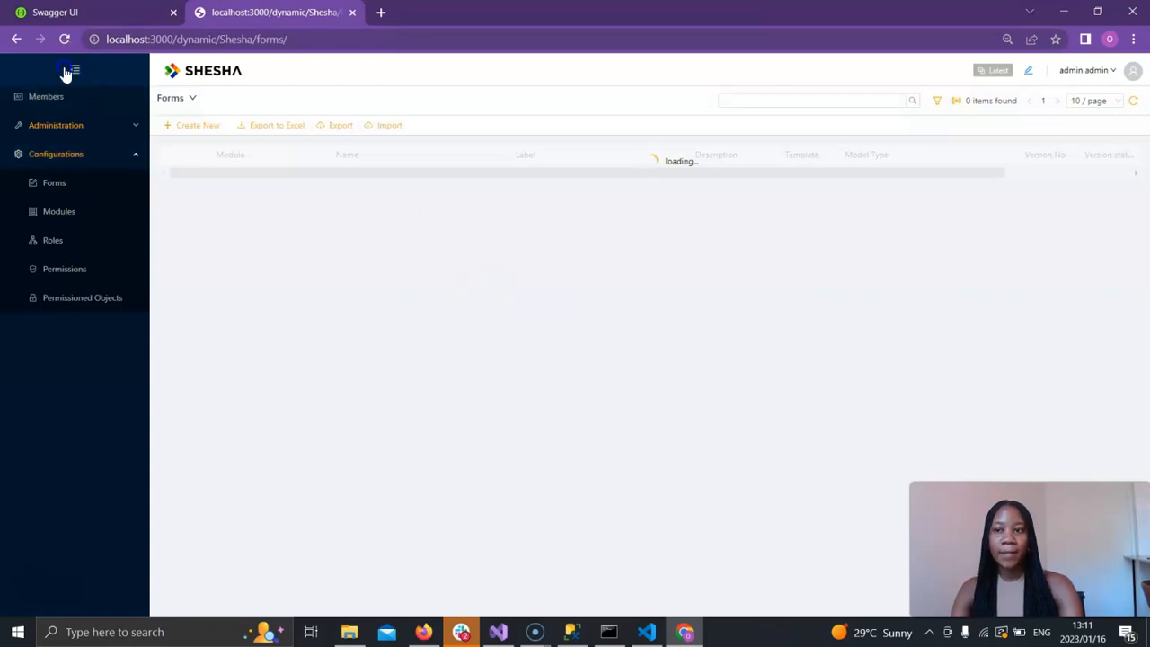
left_click(208, 176)
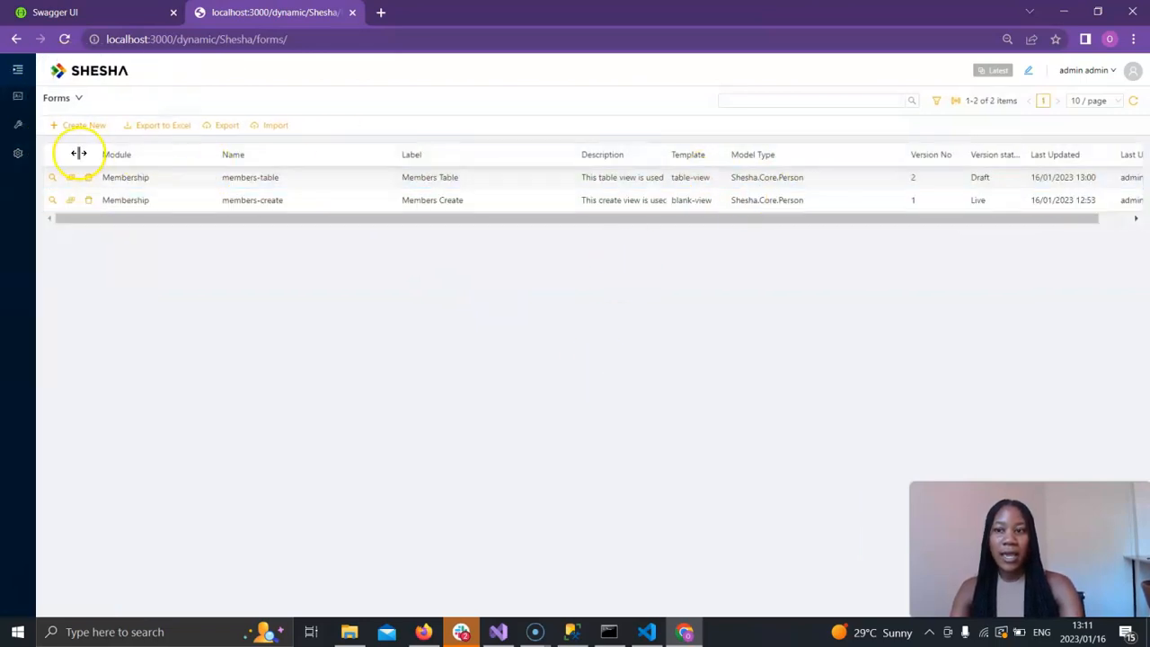
left_click(74, 129)
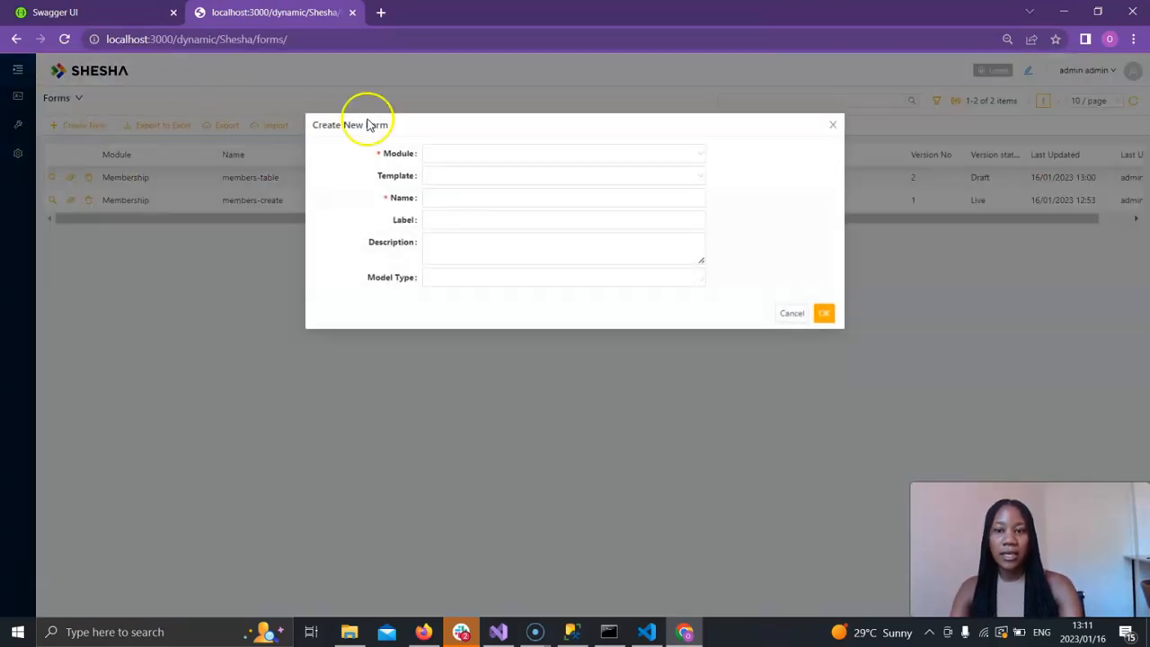
- Assign the new form to the Membership module and choose the details-view template
left_click(468, 156)
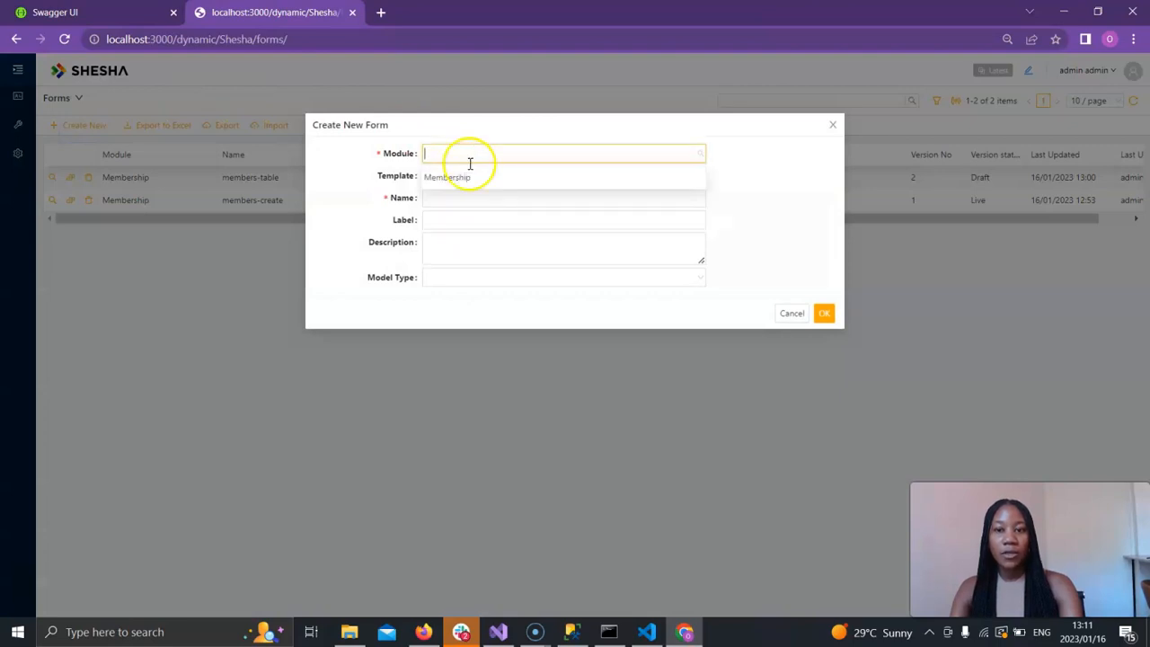
left_click(475, 182)
left_click(477, 180)
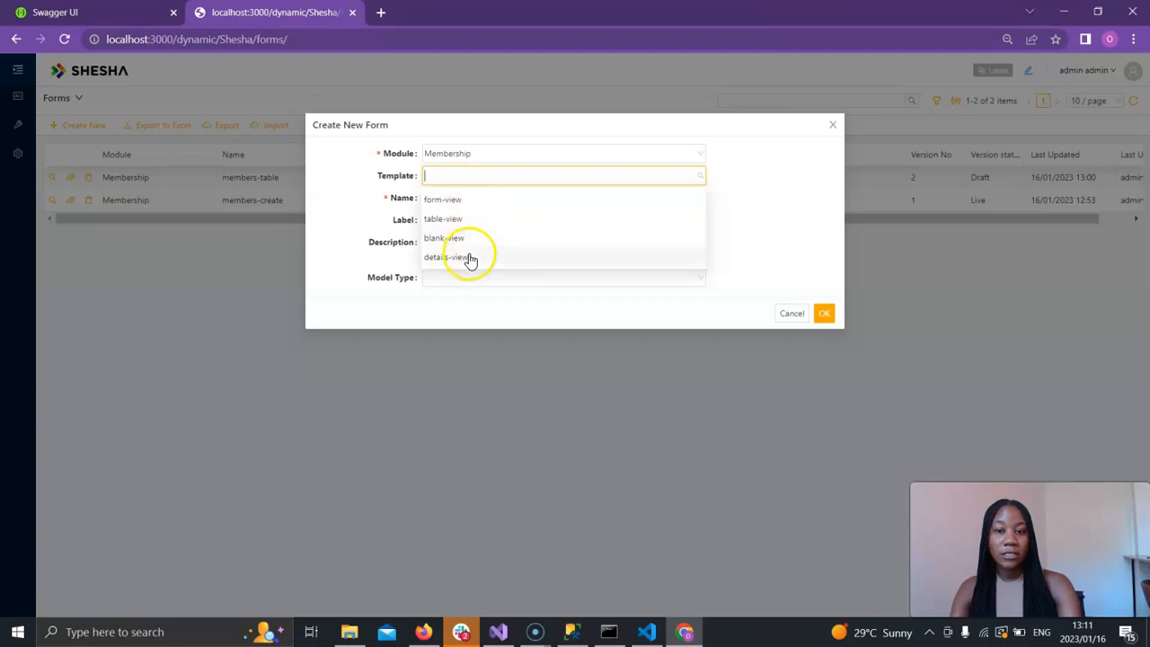
left_click(456, 239)
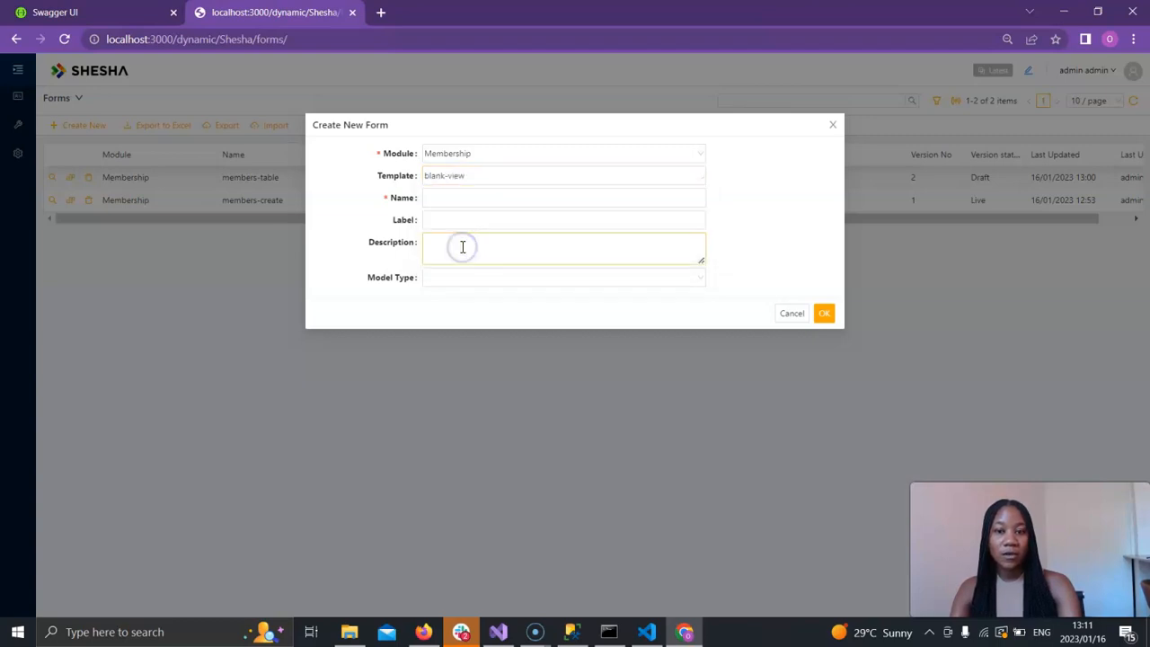
left_click(474, 179)
left_click(457, 238)
- Name the form member-details, label it Member Details, and describe it as "This details view is used to view the details of a member."
left_click(445, 200)
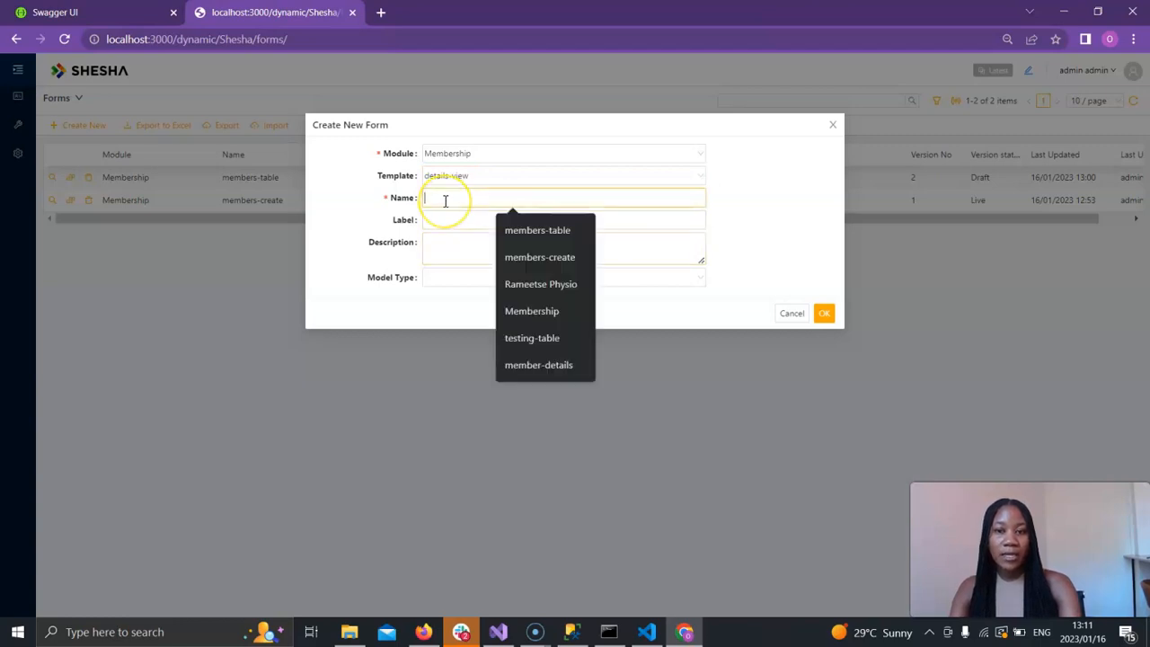
left_click(557, 364)
left_click(448, 220)
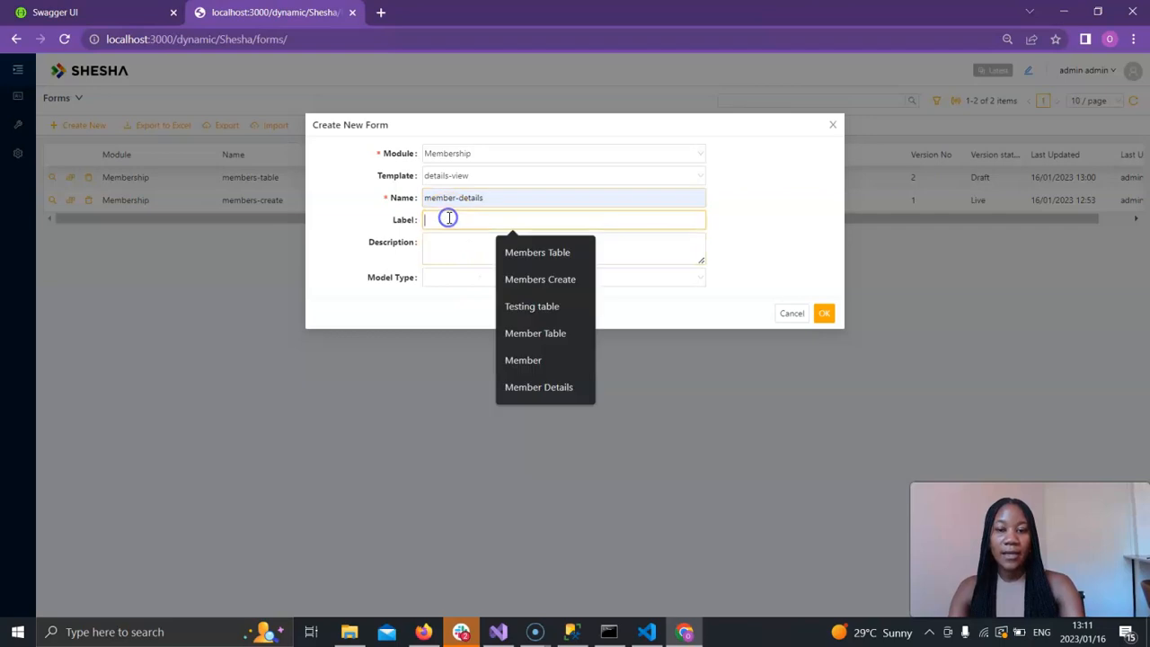
left_click(557, 387)
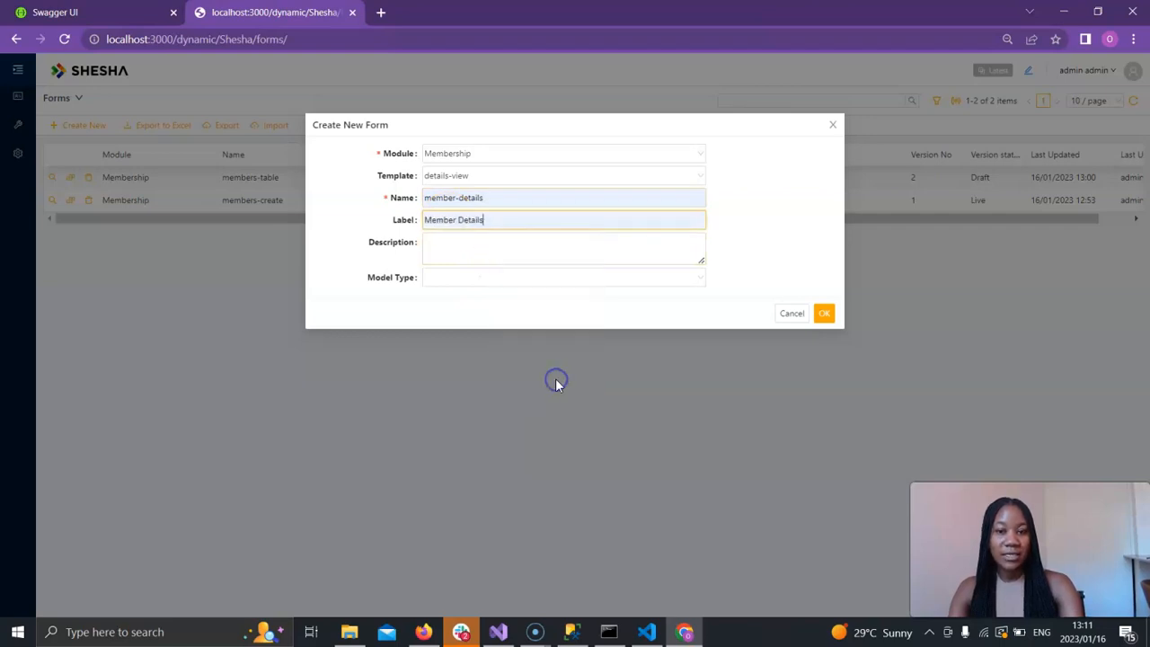
left_click(505, 259)
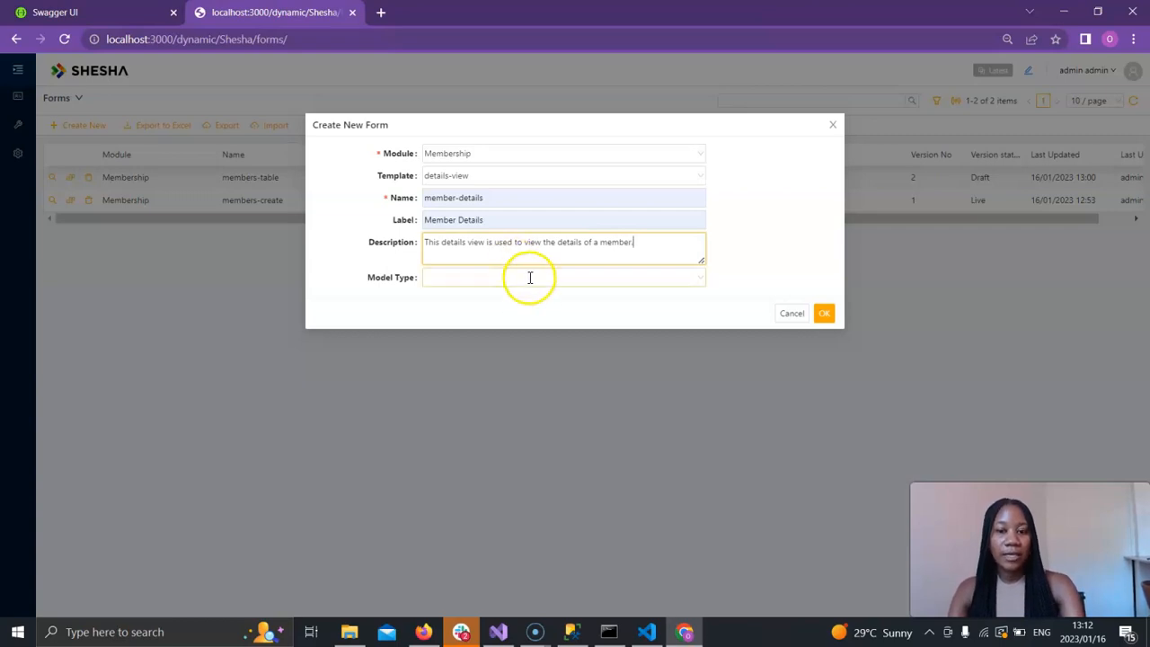
- Set the model type to Shesha.Domain.Person (Shesha.Core.Person) and create the form
left_click(530, 277)
type("person")
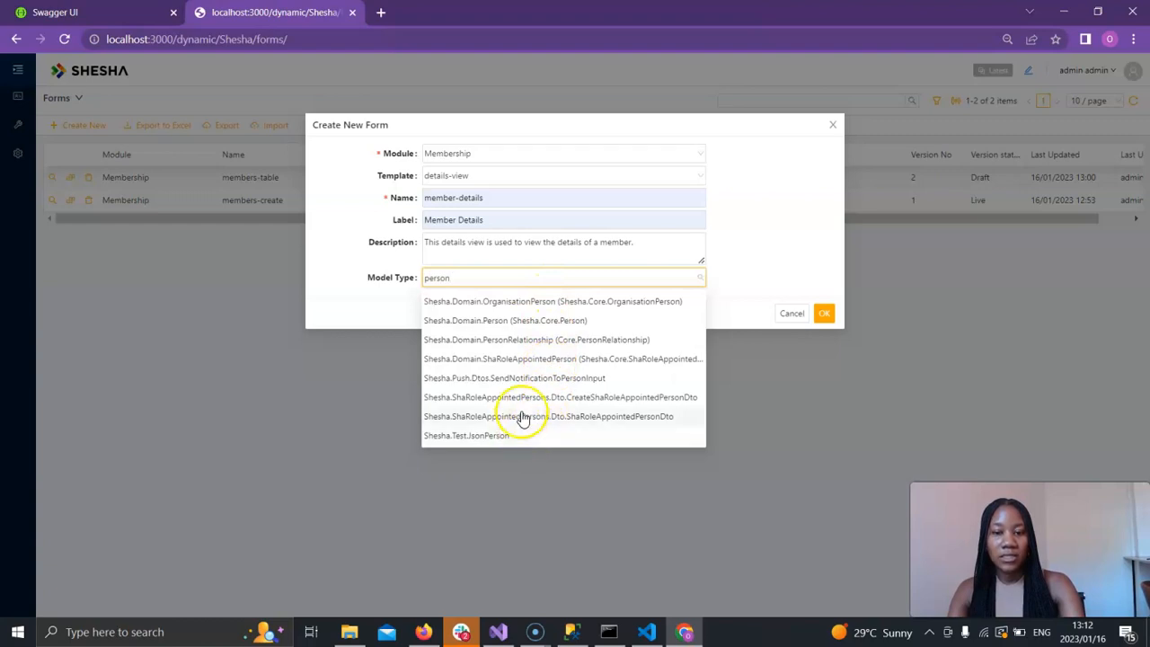
left_click(529, 321)
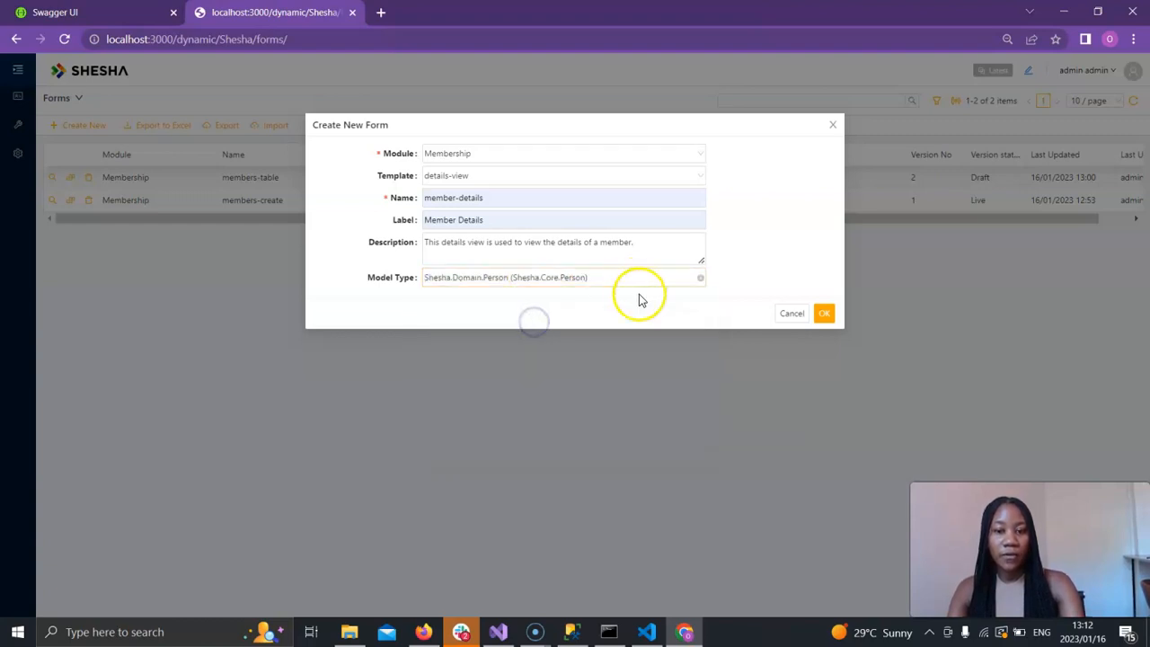
left_click(827, 317)
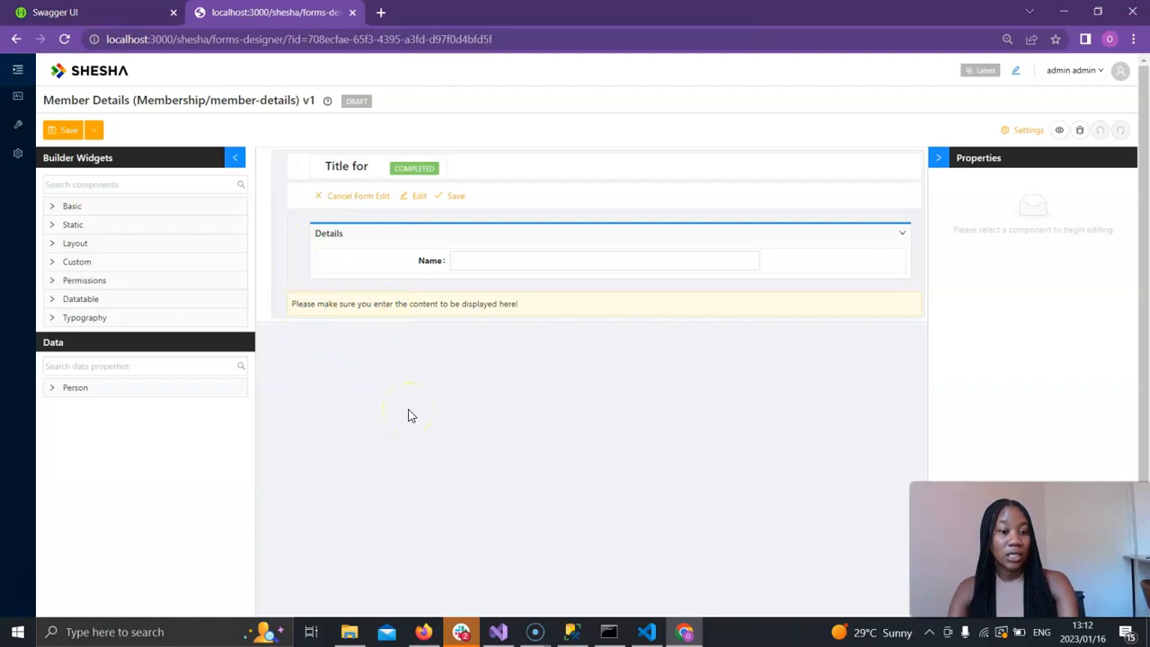
- Delete the default Name field from the form's Details section
left_click(321, 259)
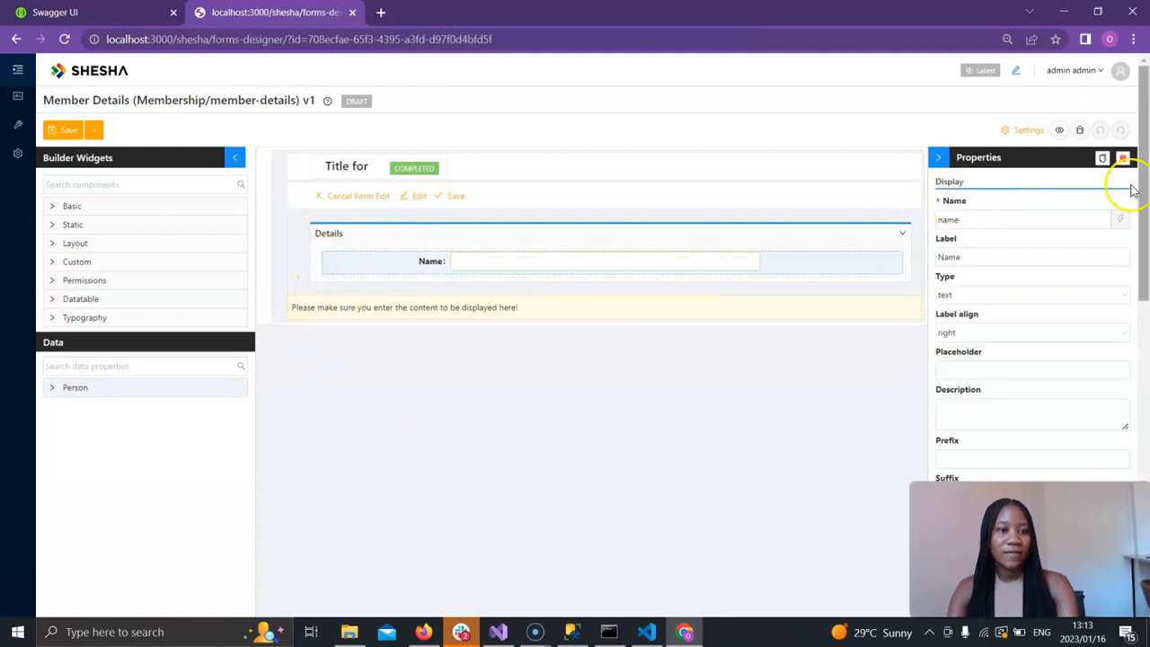
left_click(1122, 158)
left_click(709, 410)
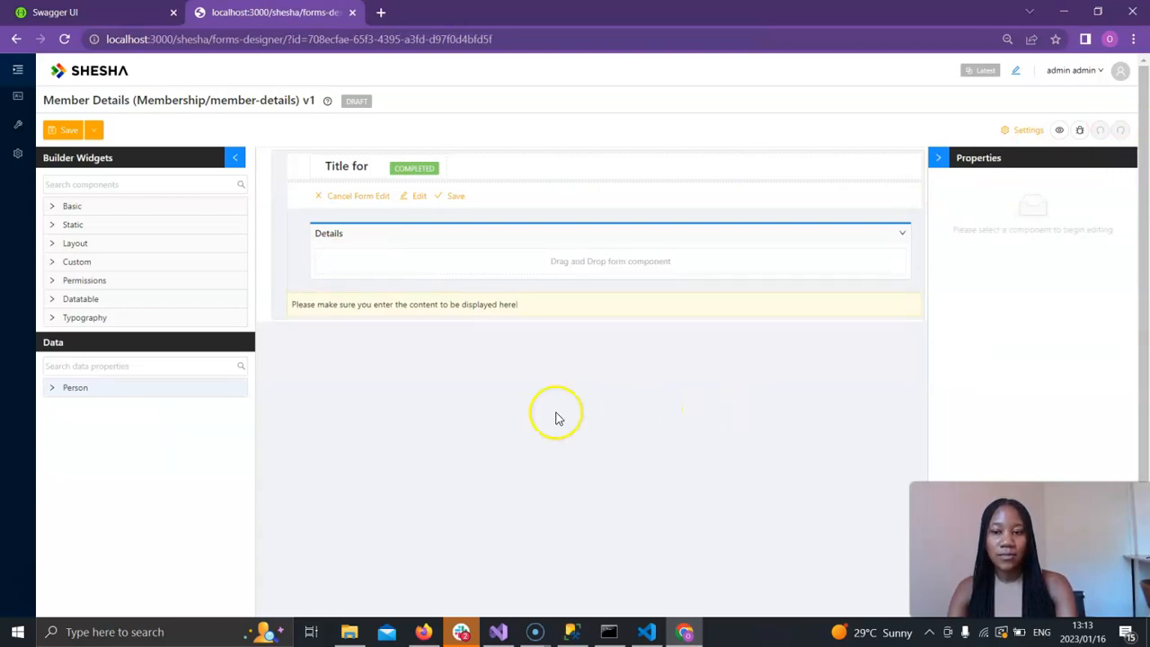
- Expand the Person data properties and place the First Name property in the Details section
scroll(554, 416, "down", 1)
left_click(64, 364)
left_click(48, 364)
scroll(184, 454, "down", 1)
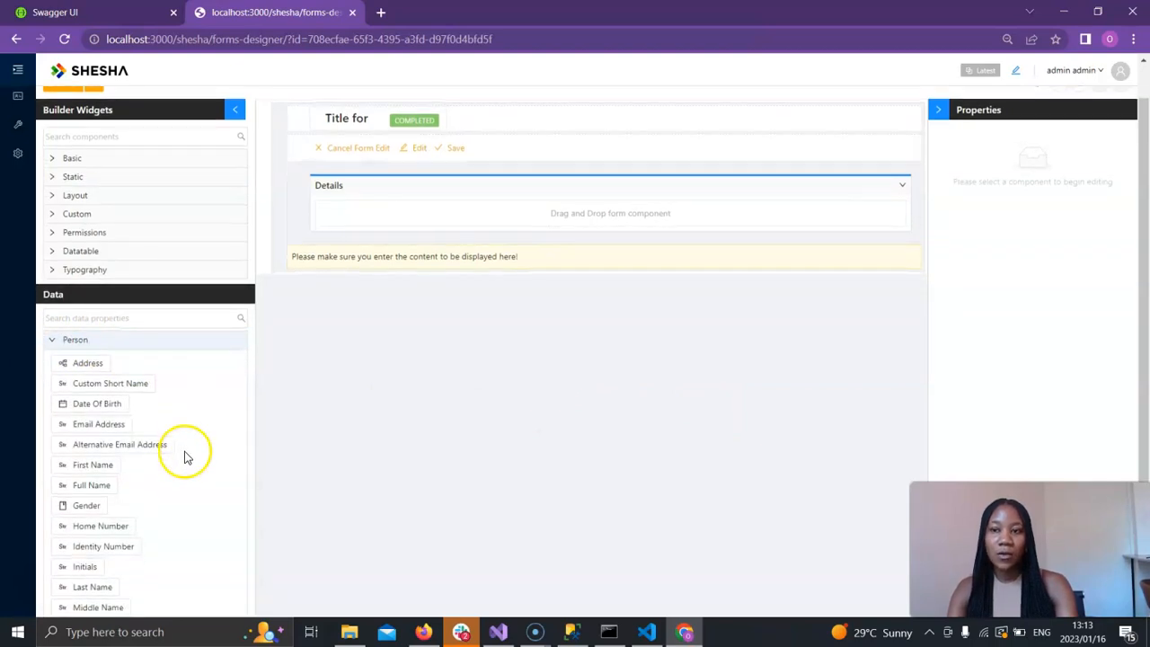
left_click(77, 137)
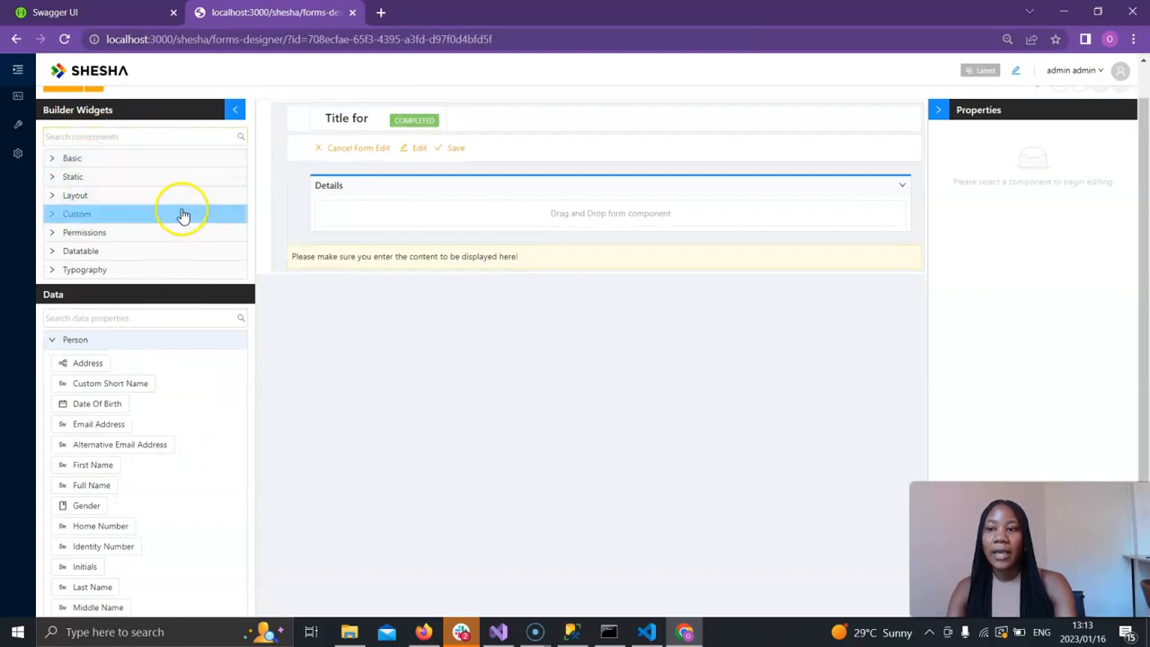
left_click(112, 403)
scroll(113, 405, "down", 1)
scroll(113, 405, "up", 1)
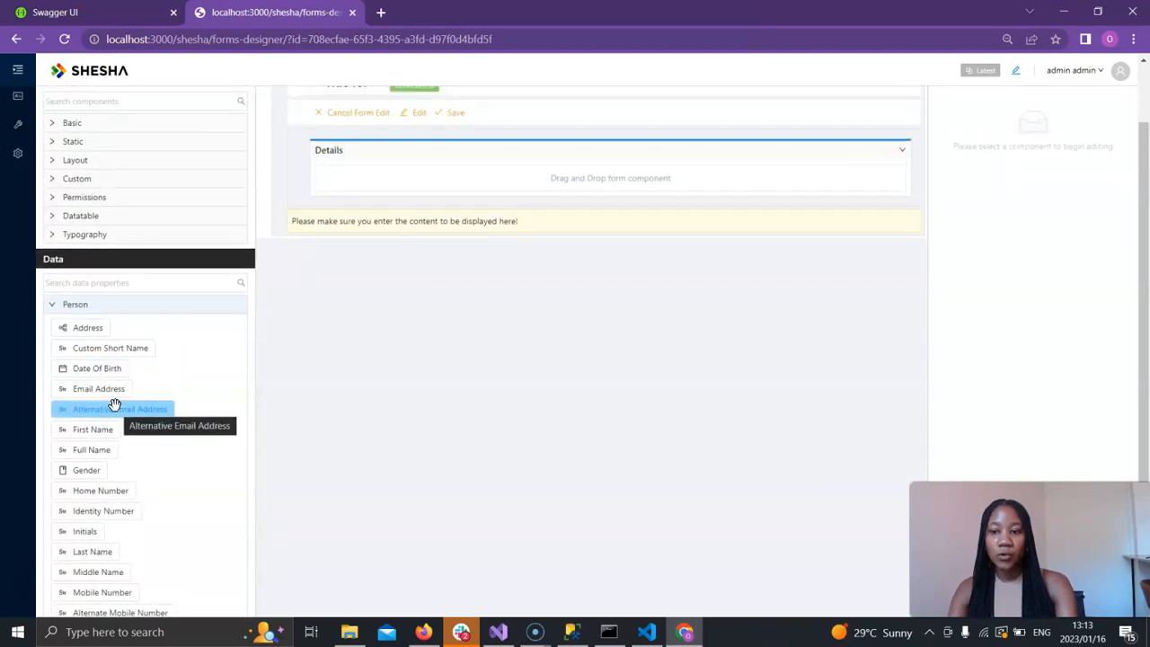
scroll(114, 404, "up", 1)
left_click(93, 449)
left_click_drag(94, 449, 361, 211)
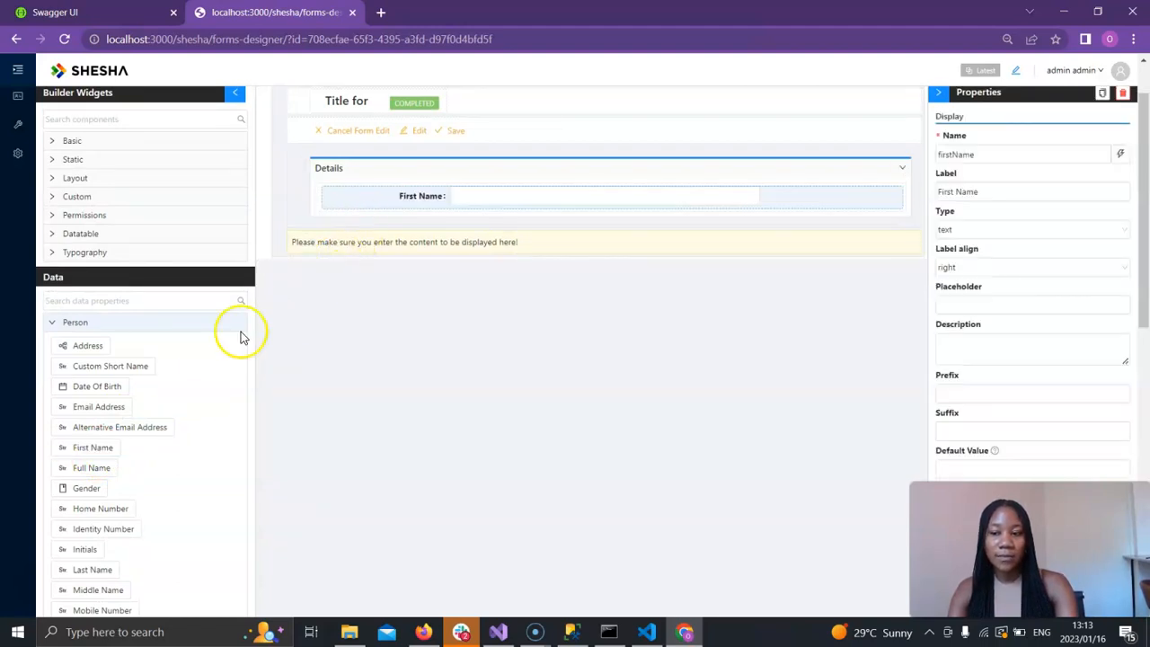
- Add the Last Name and Mobile Number properties beneath First Name in the Details section
scroll(129, 488, "down", 1)
left_click_drag(89, 528, 372, 184)
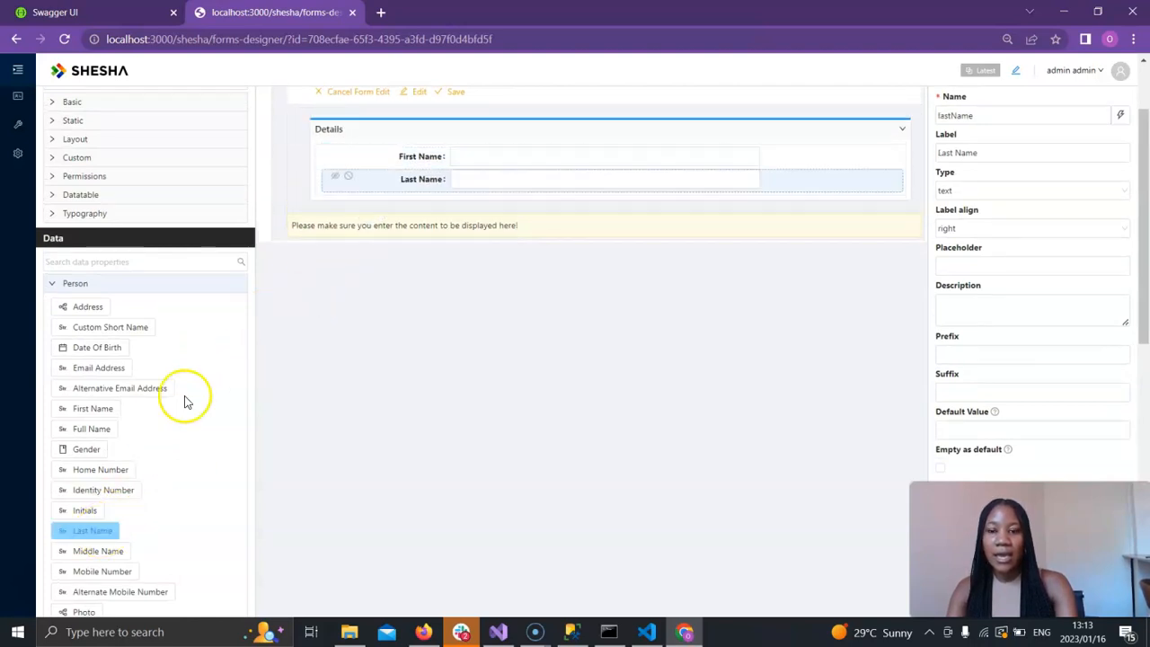
left_click_drag(94, 462, 93, 463)
scroll(94, 463, "down", 2)
scroll(94, 463, "up", 1)
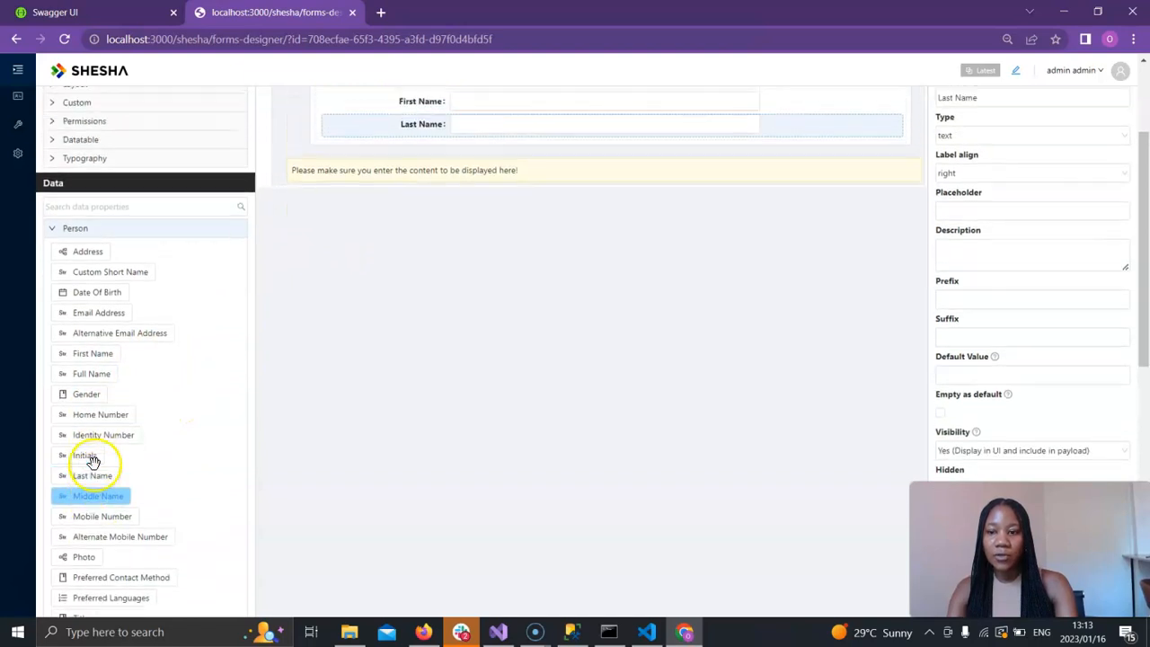
left_click_drag(106, 559, 380, 174)
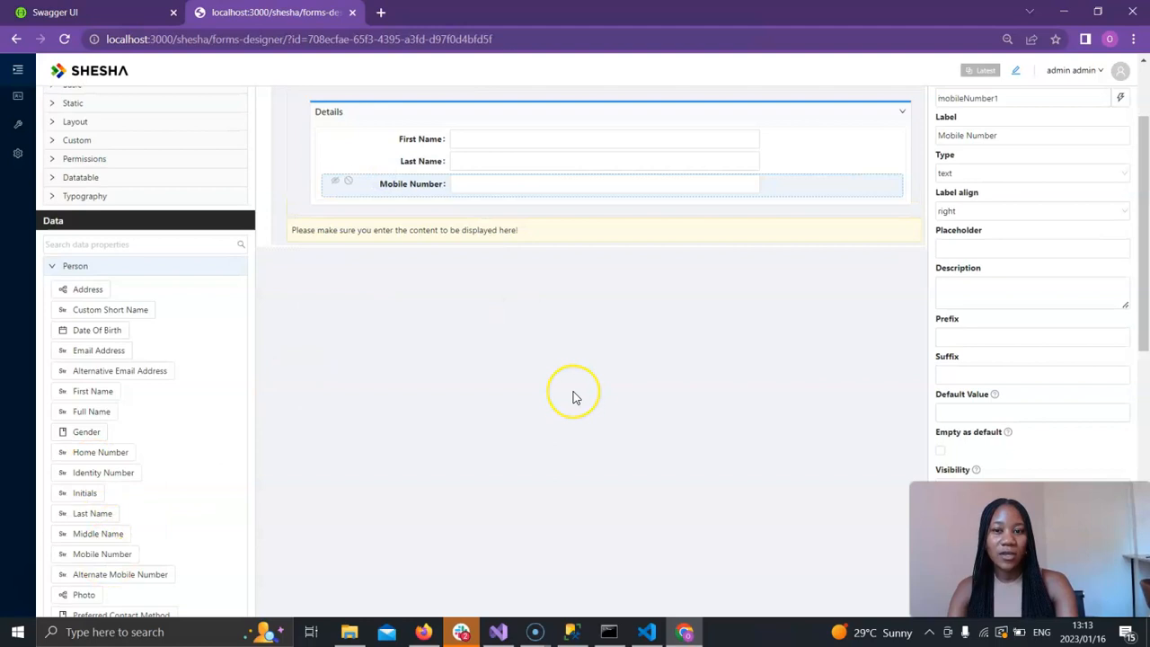
- Change the label of the Mobile Number field to Cellphone Number
scroll(573, 392, "up", 2)
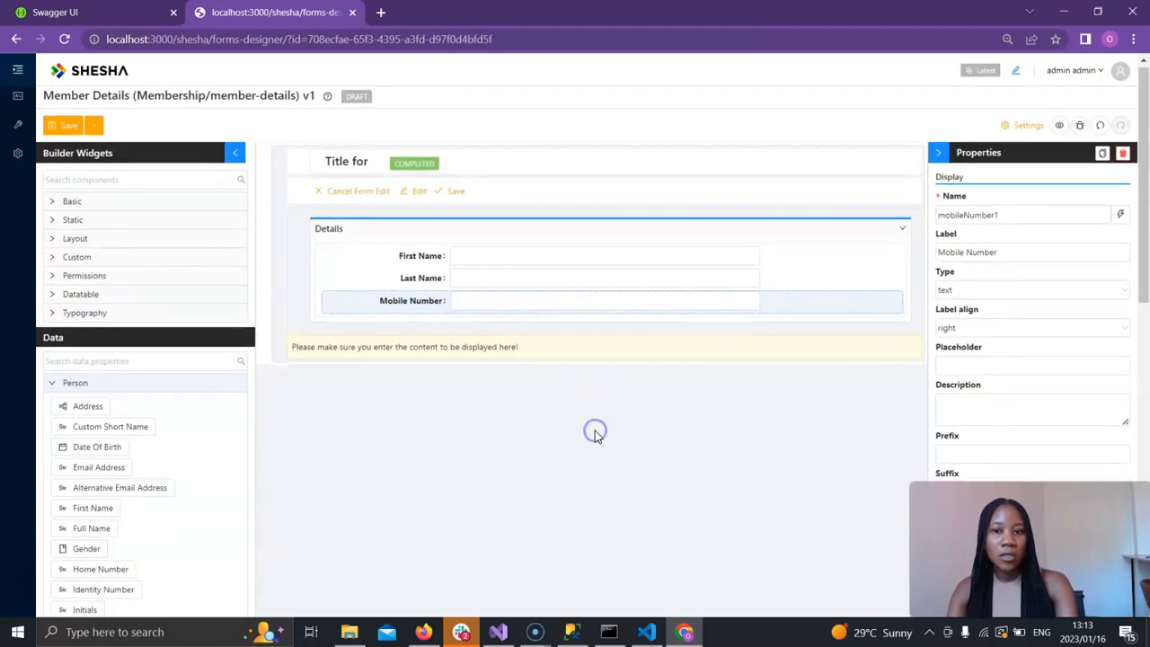
left_click_drag(999, 251, 942, 253)
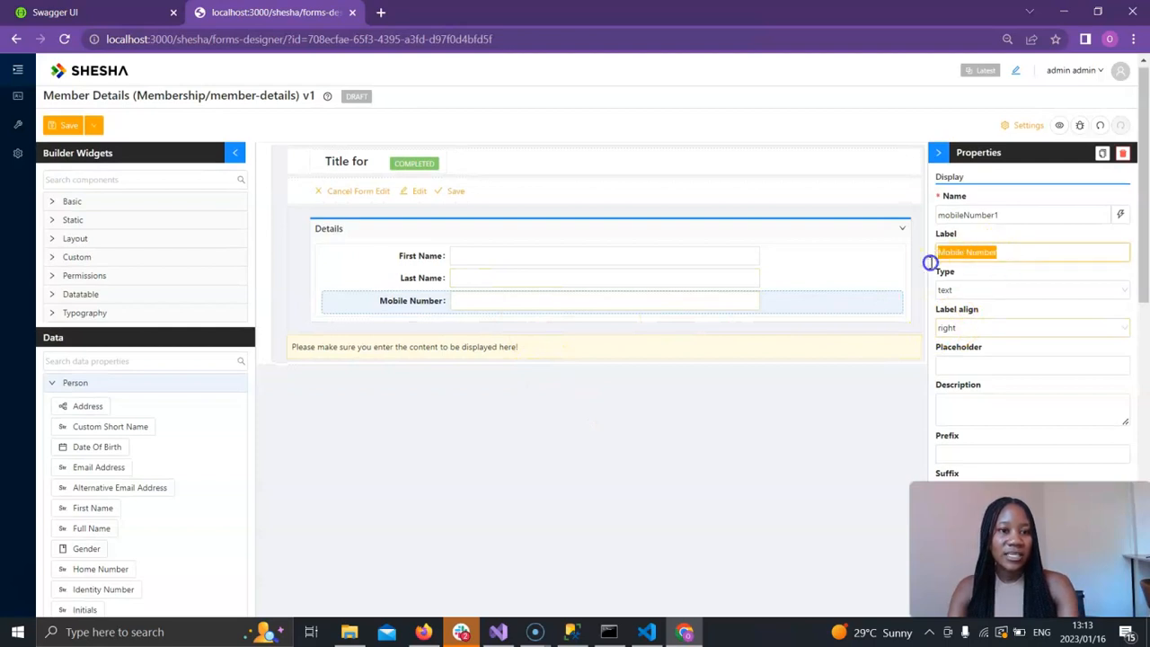
type("Cell")
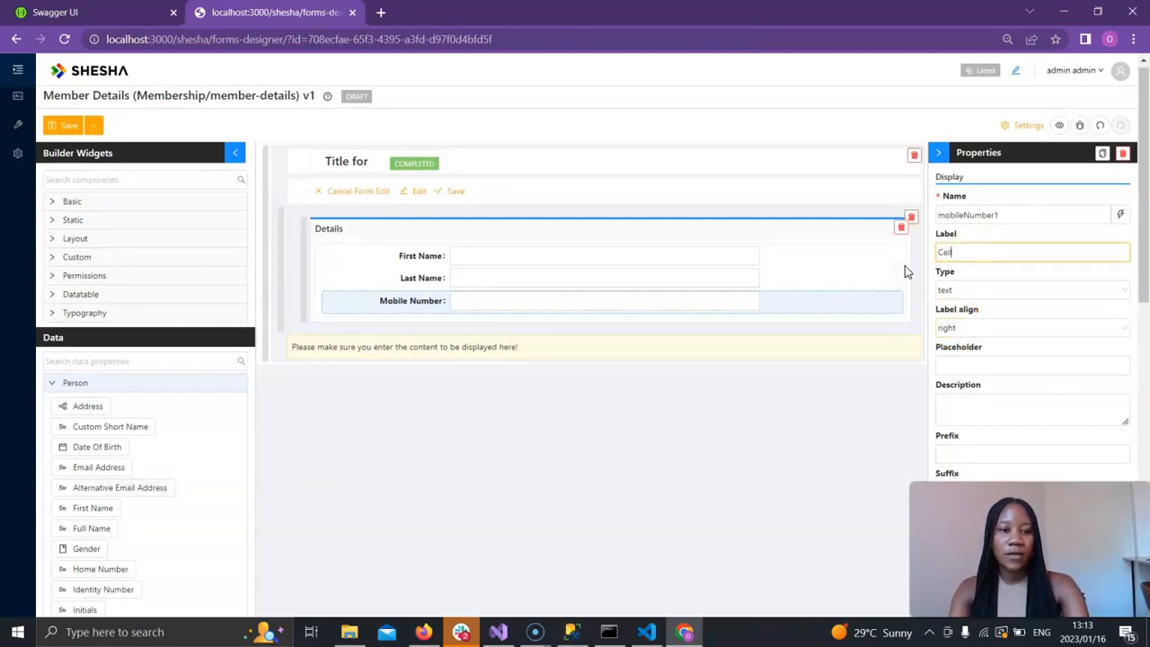
type("phone ")
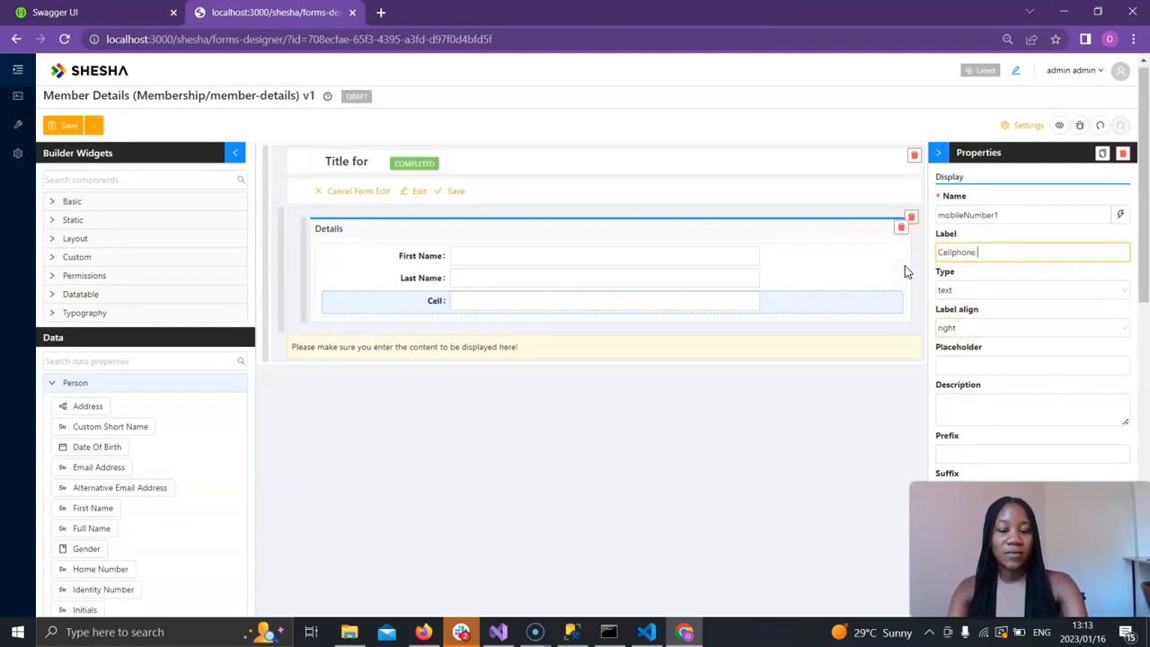
type("Number")
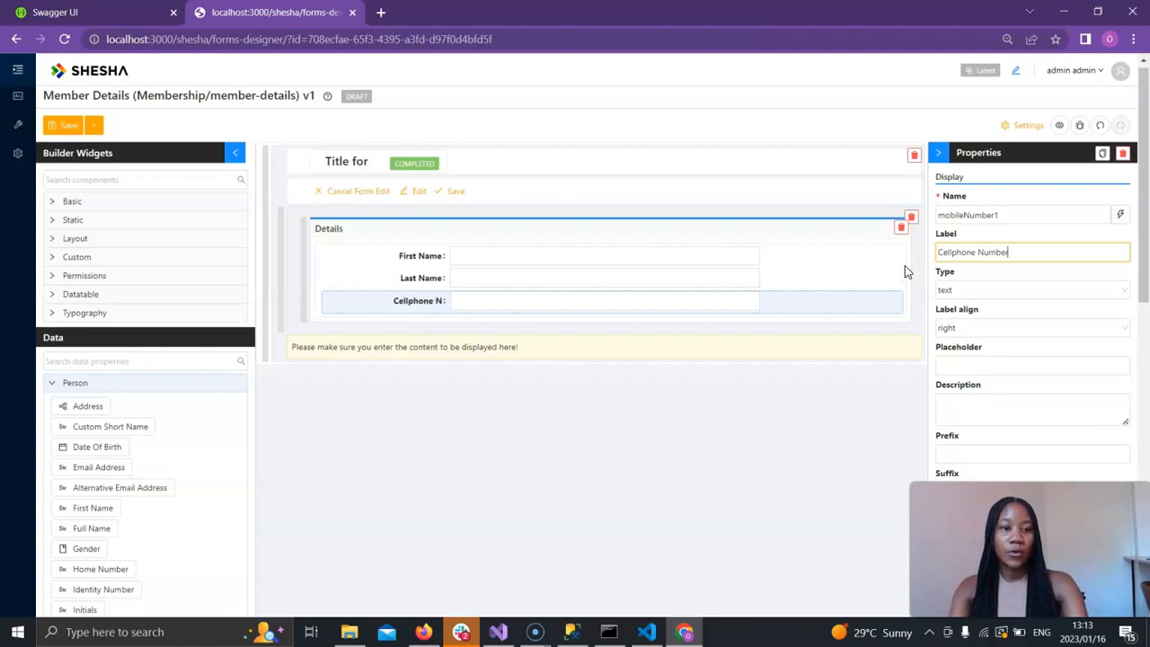
left_click(796, 400)
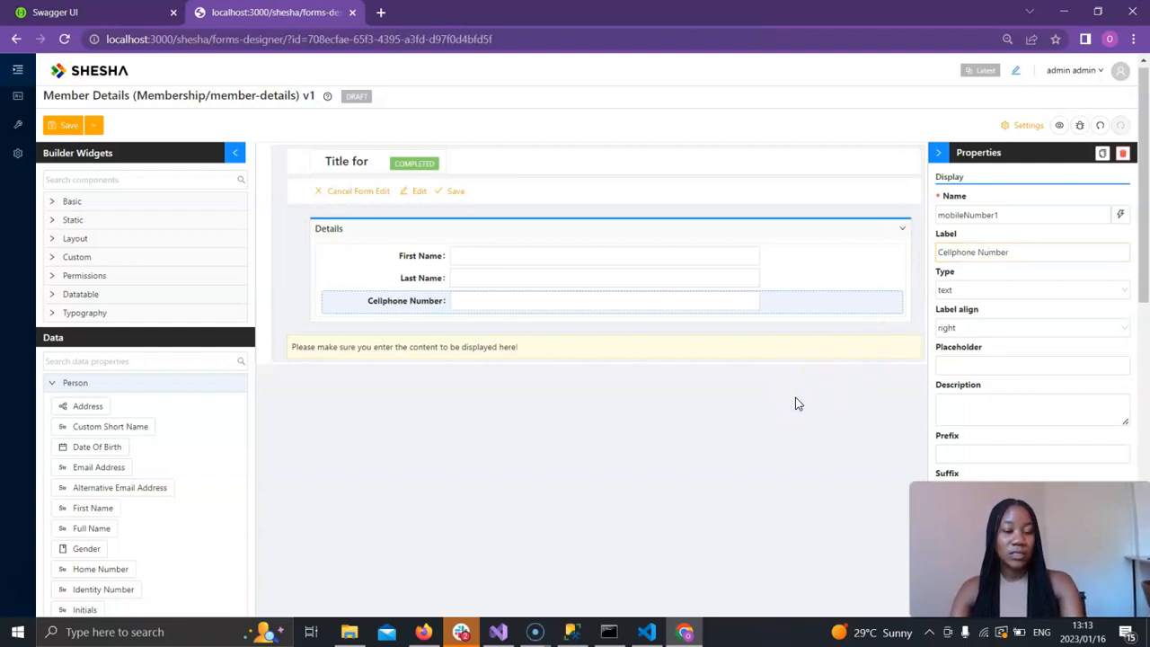
left_click(948, 329)
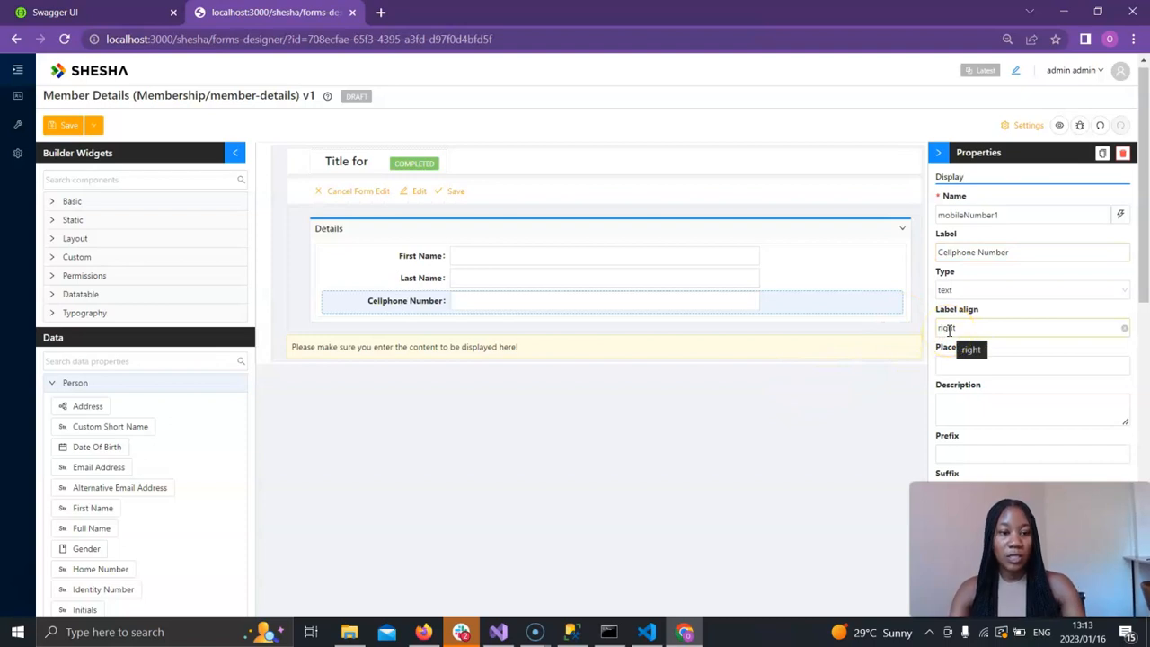
- Set the GET Url in the form settings to /api/services/Core/Person/Get
left_click(1025, 128)
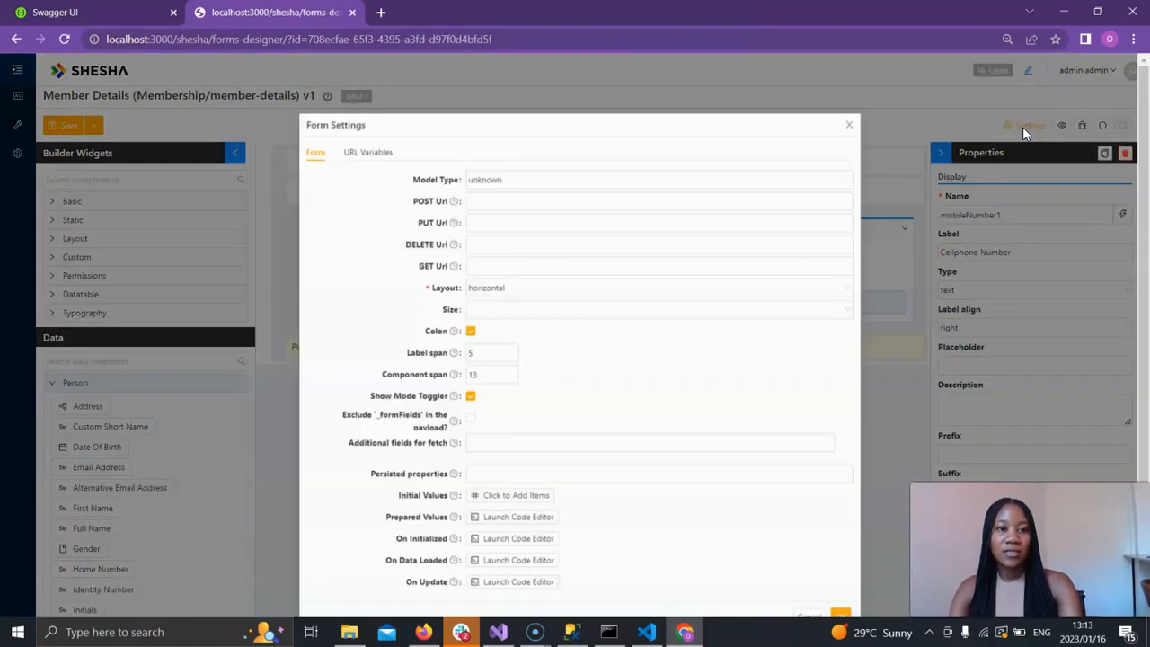
left_click(482, 270)
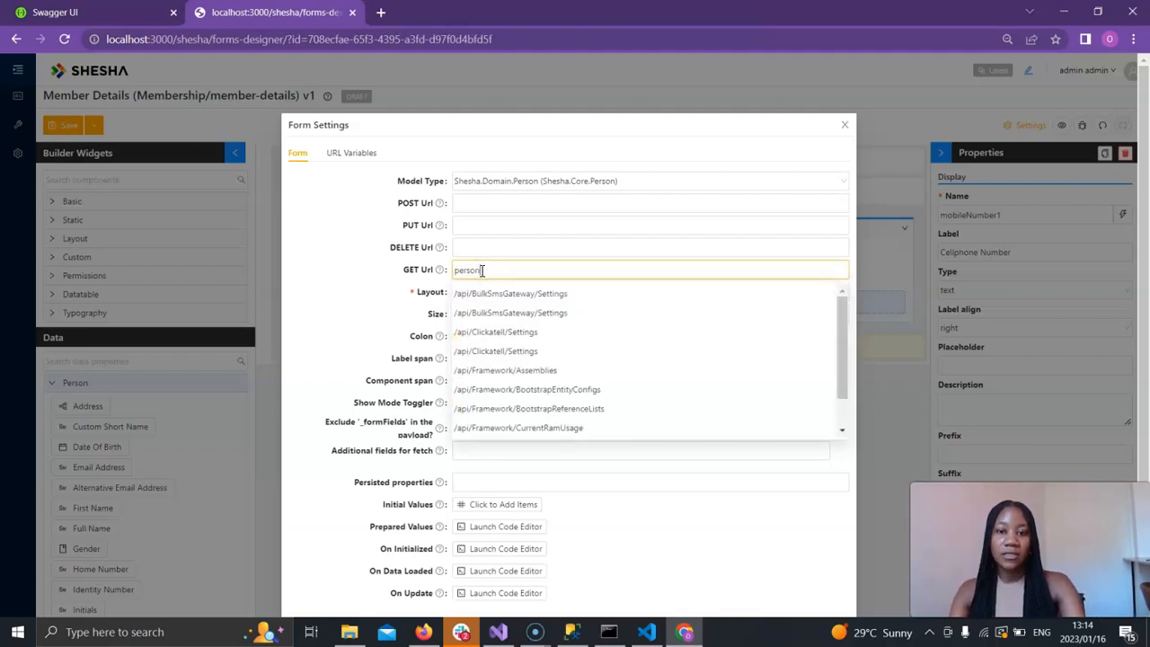
scroll(587, 384, "down", 1)
scroll(587, 383, "up", 1)
scroll(588, 384, "down", 1)
scroll(587, 383, "down", 1)
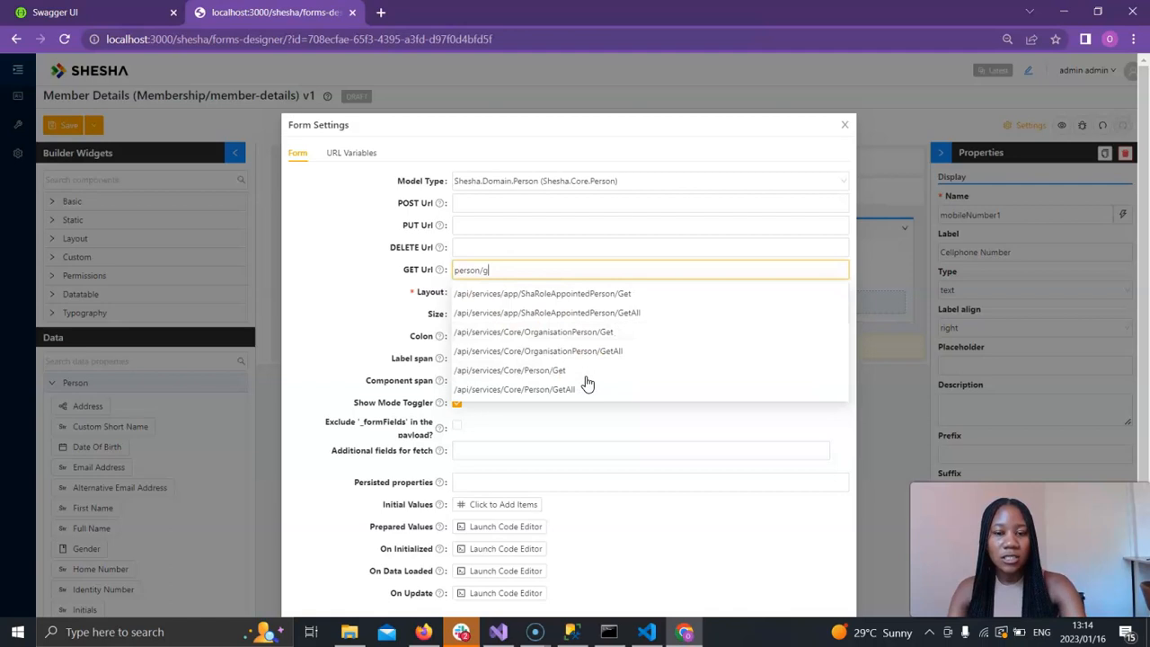
left_click(562, 371)
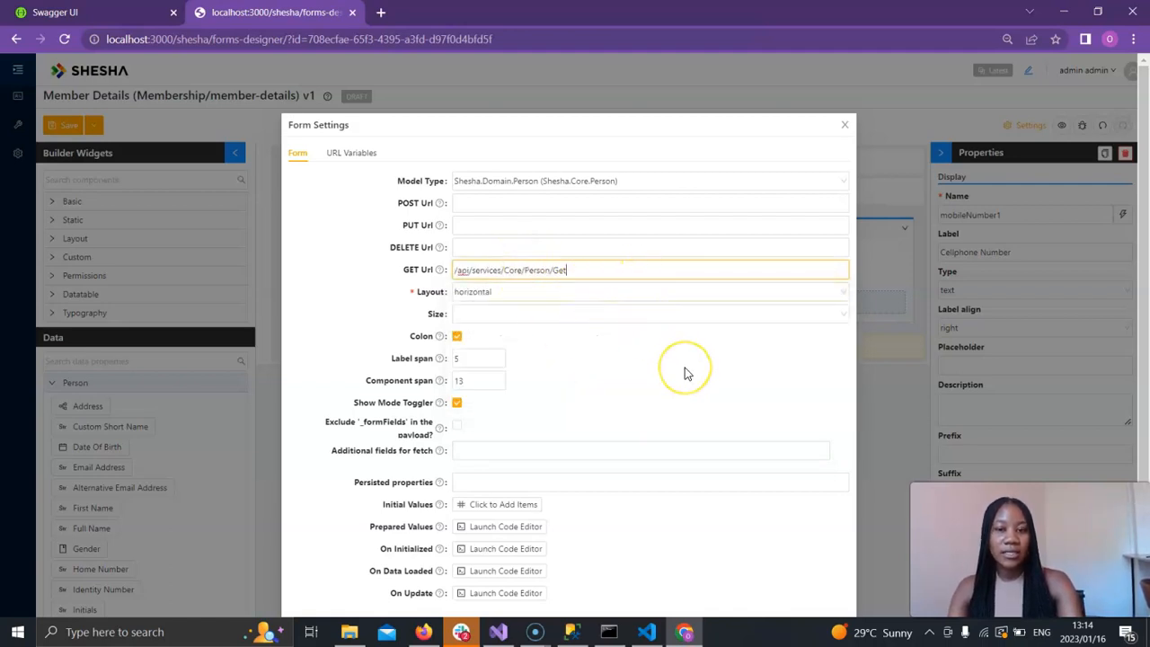
- Apply the form settings and change the title text of the form to Membership for {{fullName}}
left_click(838, 588)
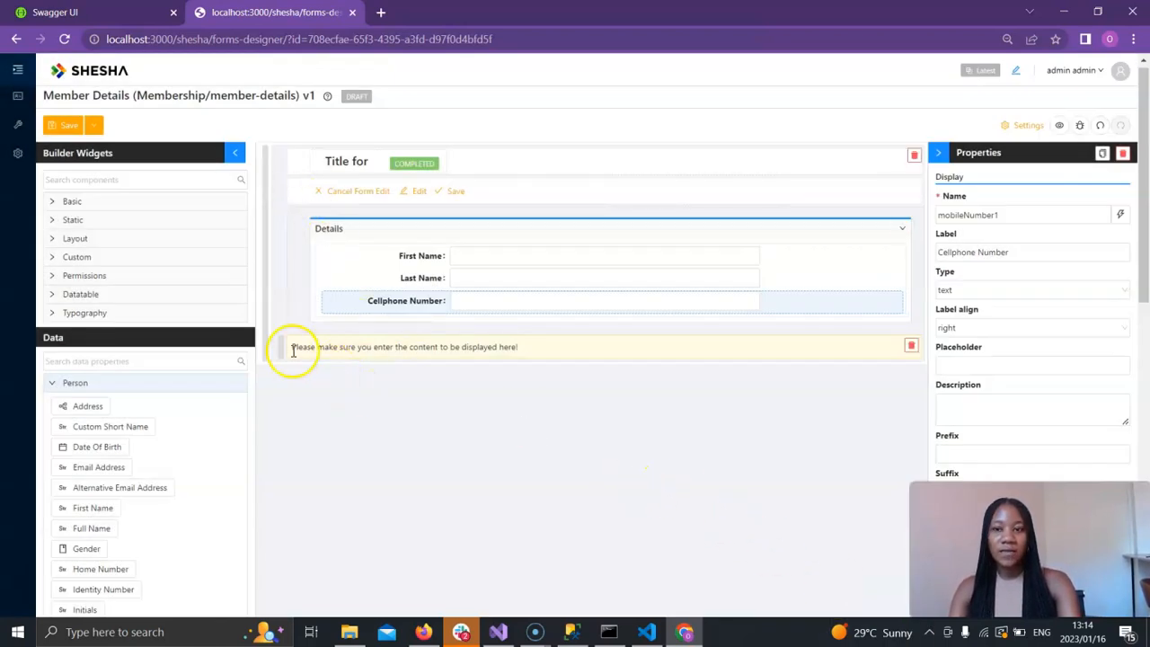
left_click(322, 163)
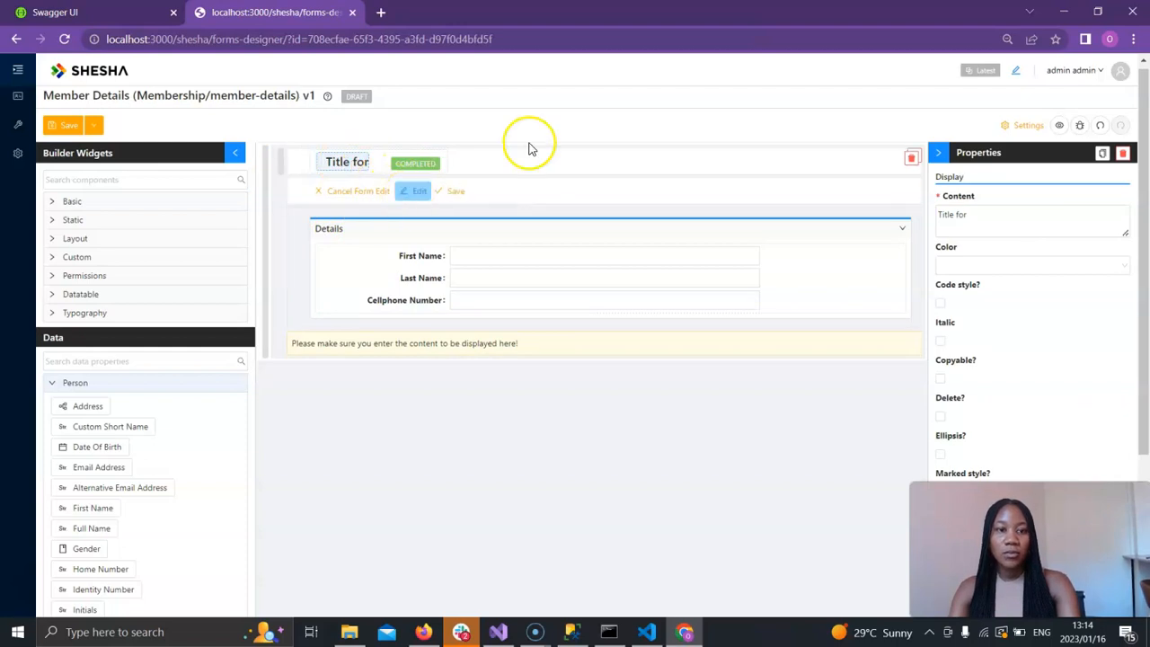
left_click(1012, 223)
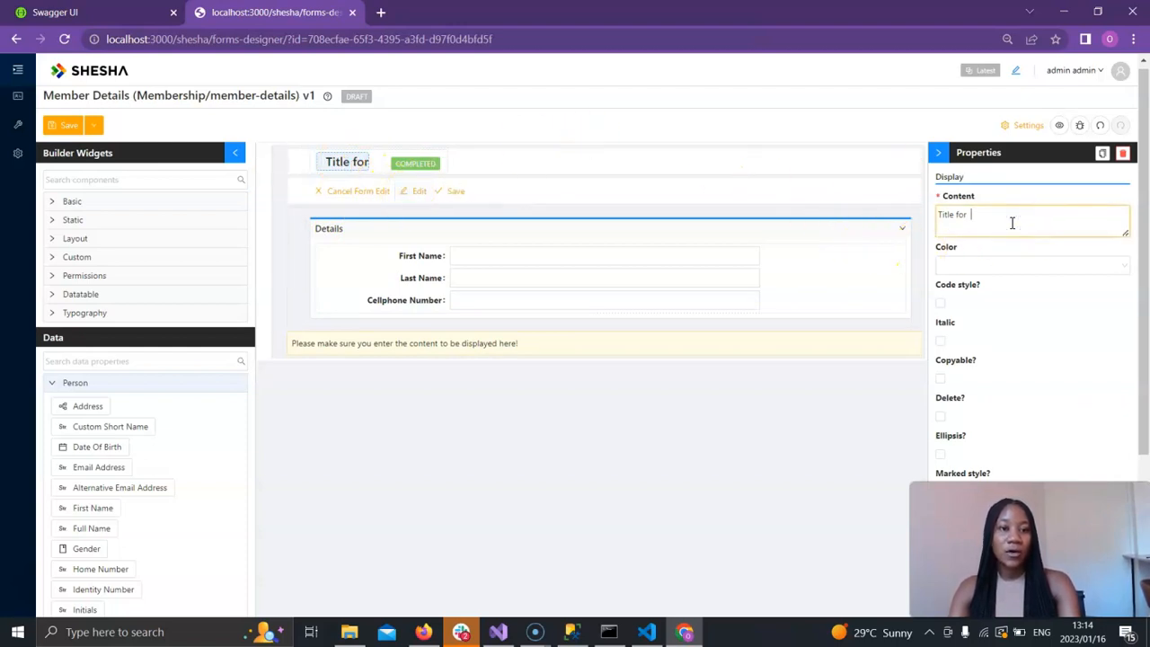
key("BackSpace")
key("BackSpace")
key("BackSpace")
key("BackSpace")
key("BackSpace")
key("BackSpace")
key("BackSpace")
key("BackSpace")
key("BackSpace")
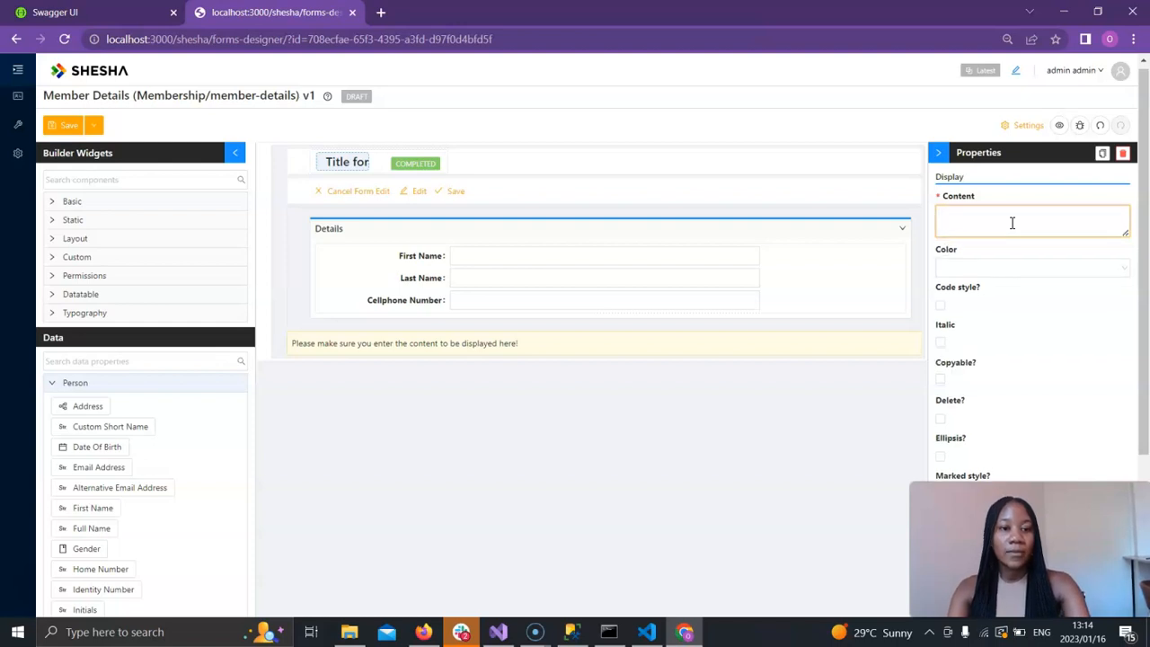
type("Memb")
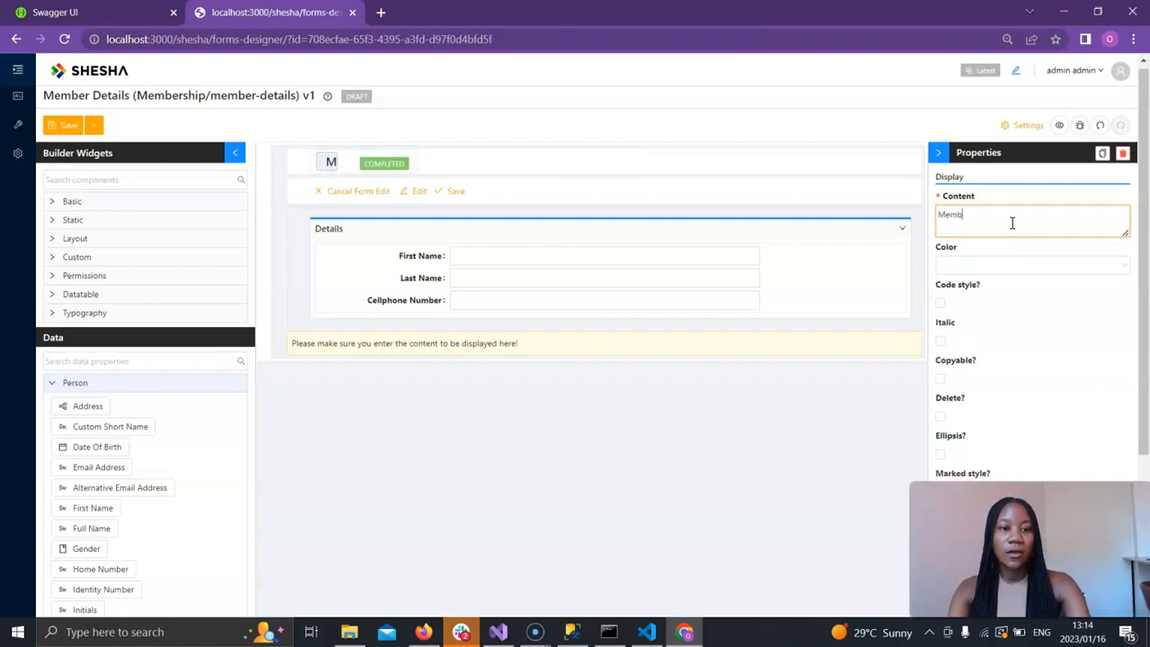
type("ership for {{")
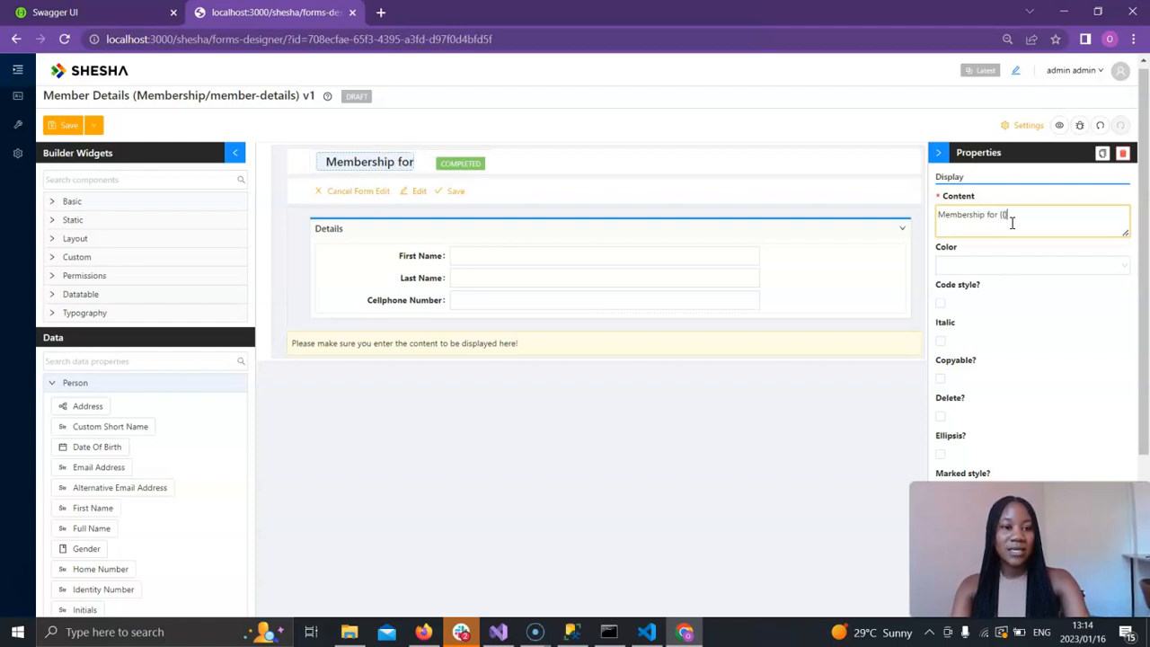
type("}}")
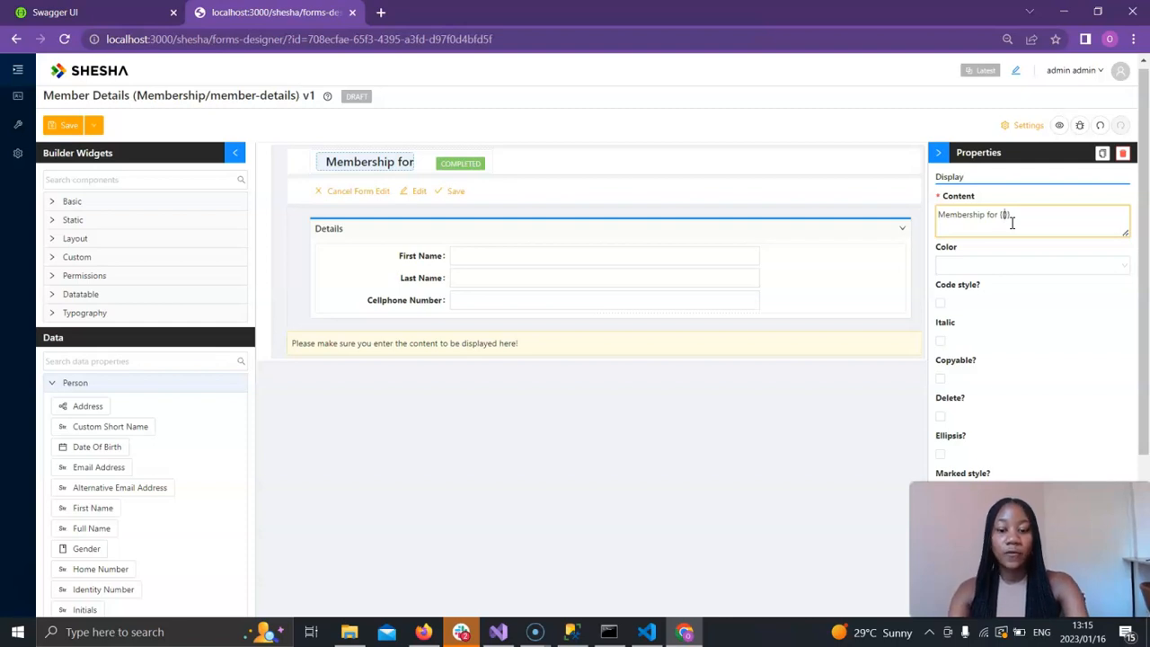
type("ame")
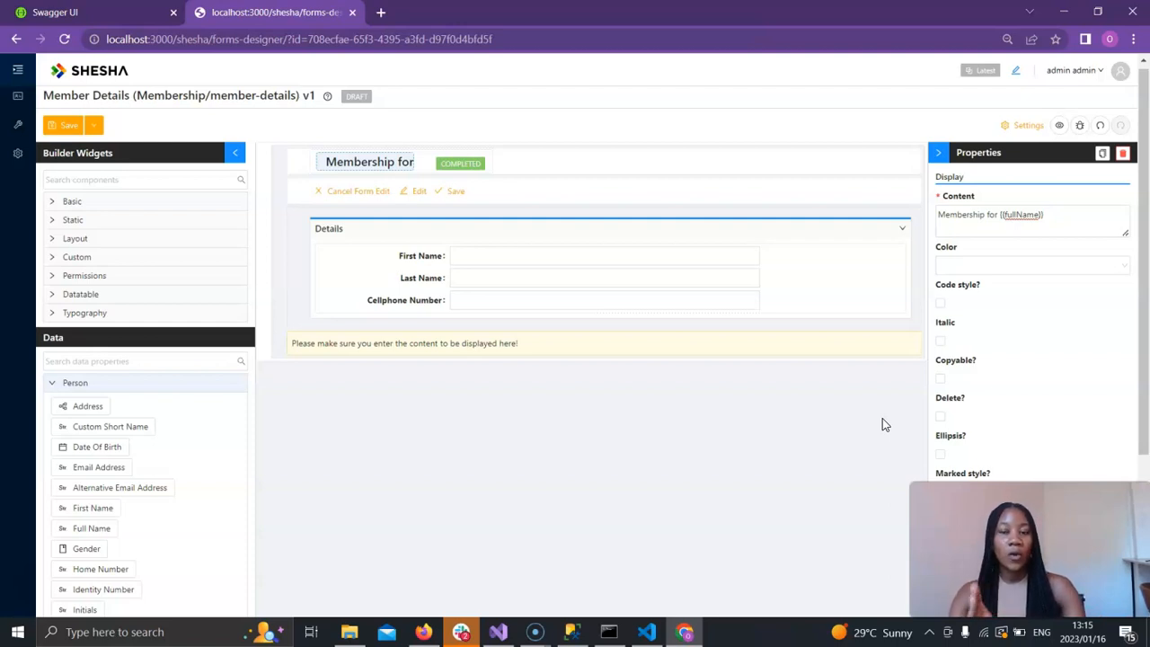
- Collapse the Person data properties and preview the member details form before returning to the design view
left_click(745, 424)
left_click(344, 227)
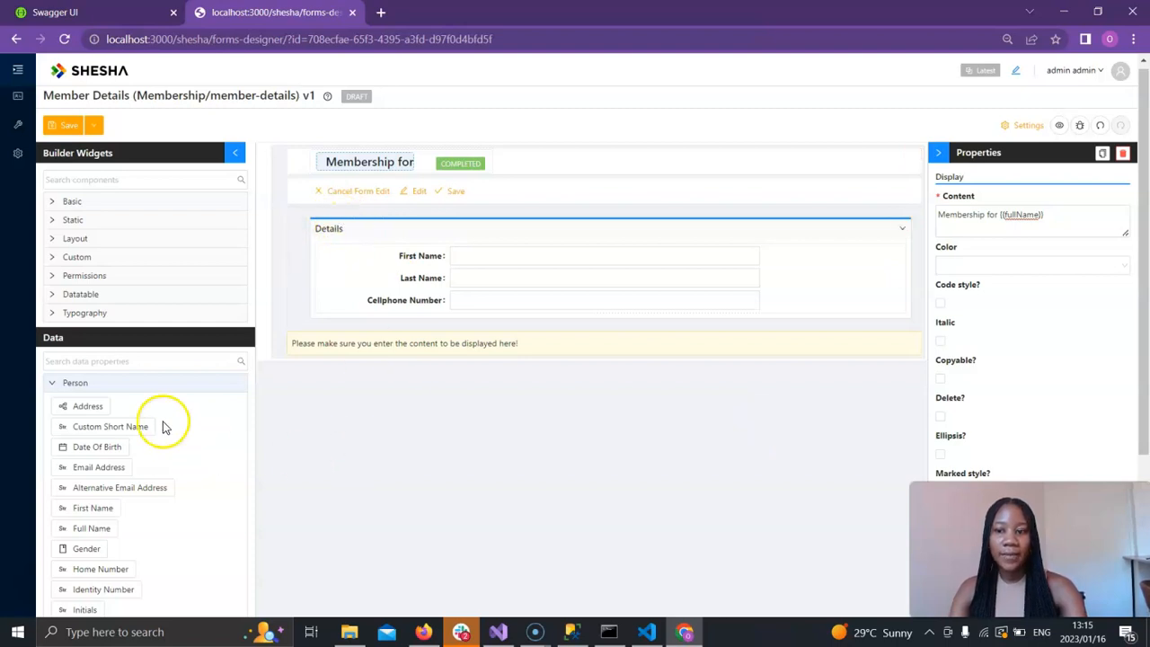
left_click(52, 383)
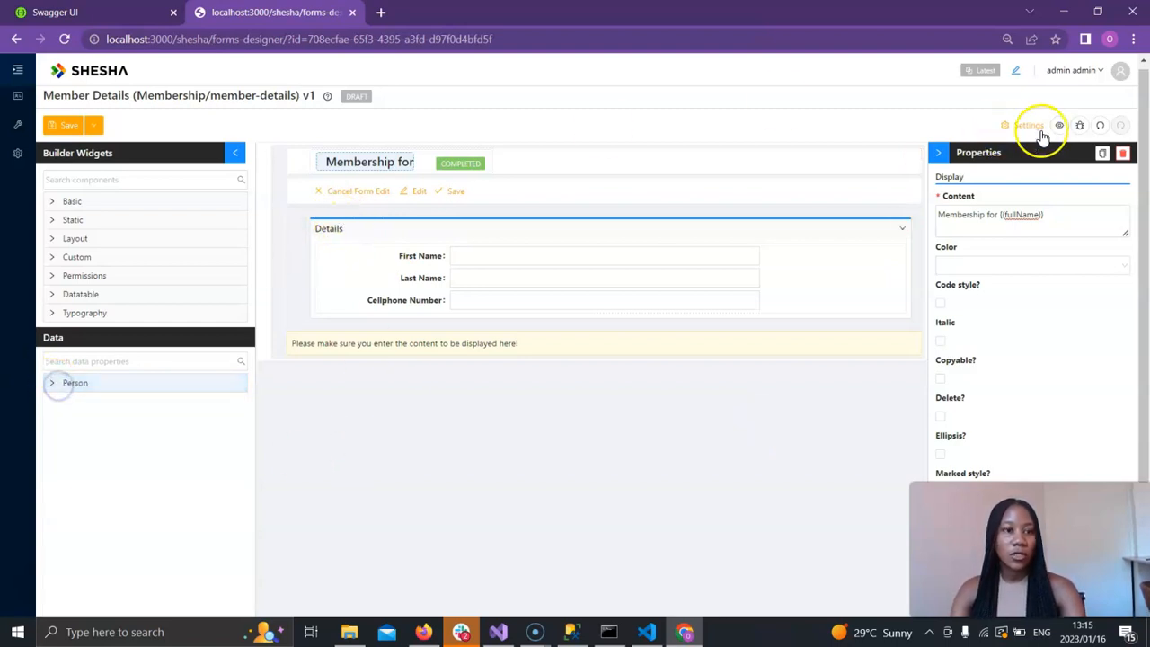
left_click(1060, 126)
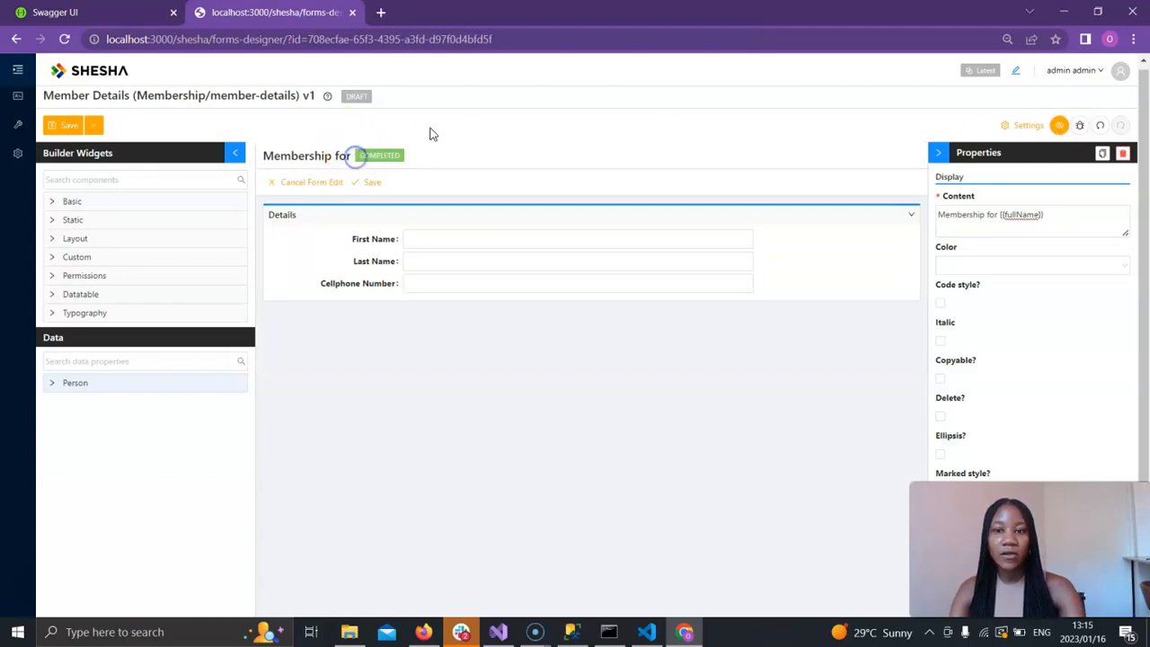
left_click(1059, 126)
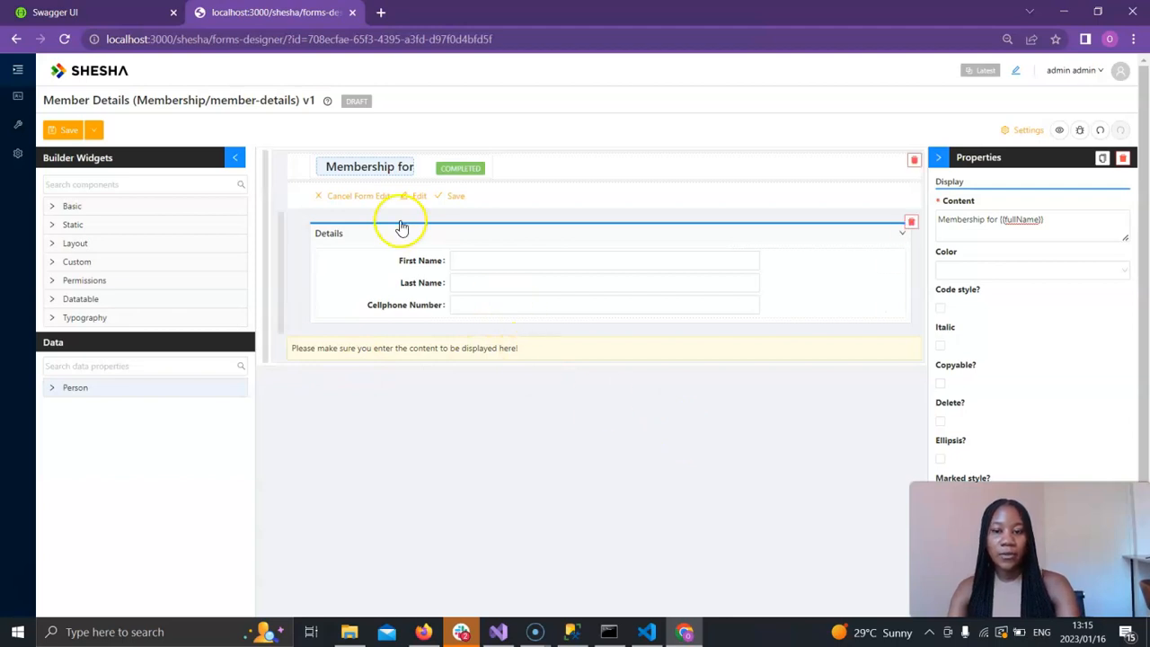
- Save the member details form, set it as ready, and publish it
mouse_move(93, 132)
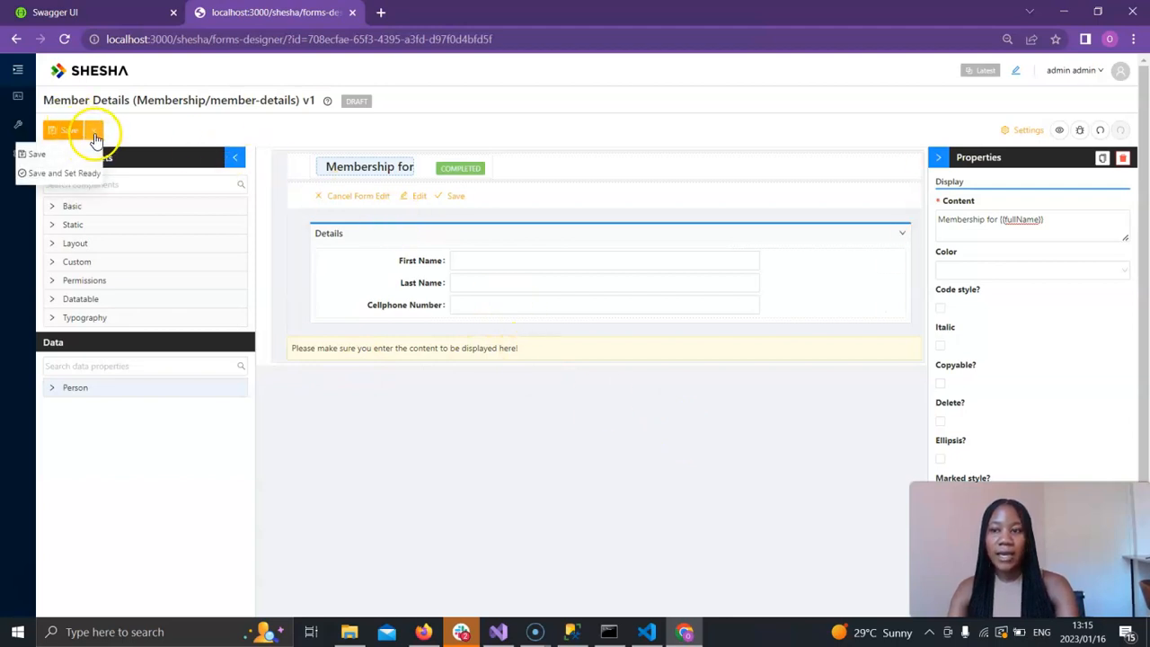
left_click(80, 171)
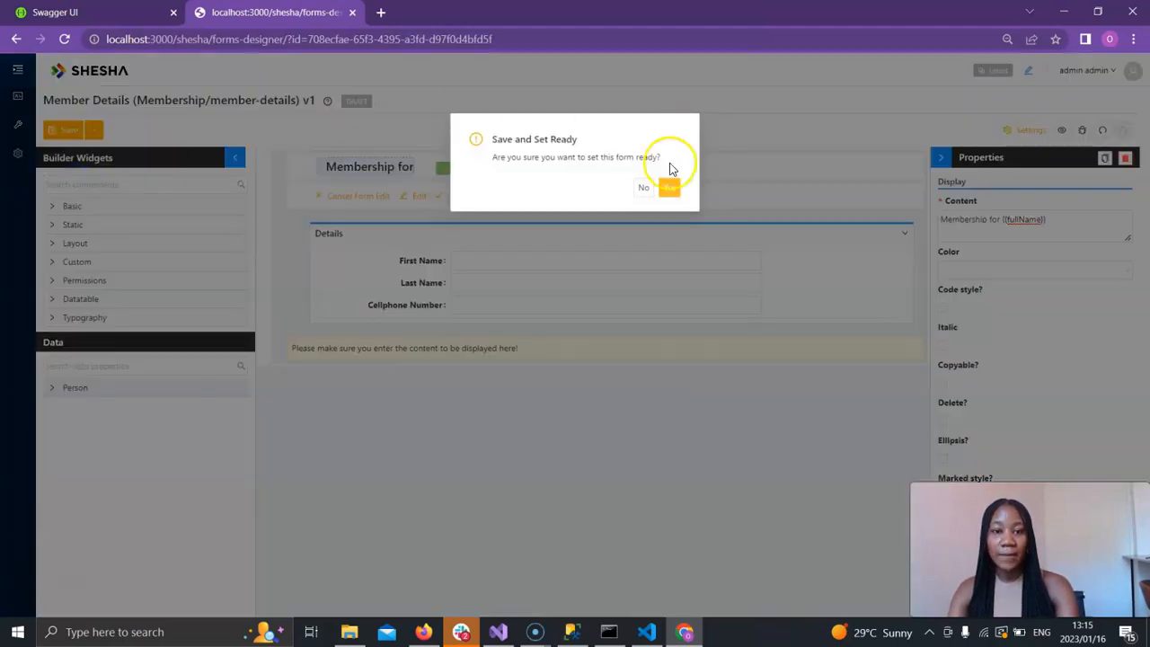
left_click(670, 188)
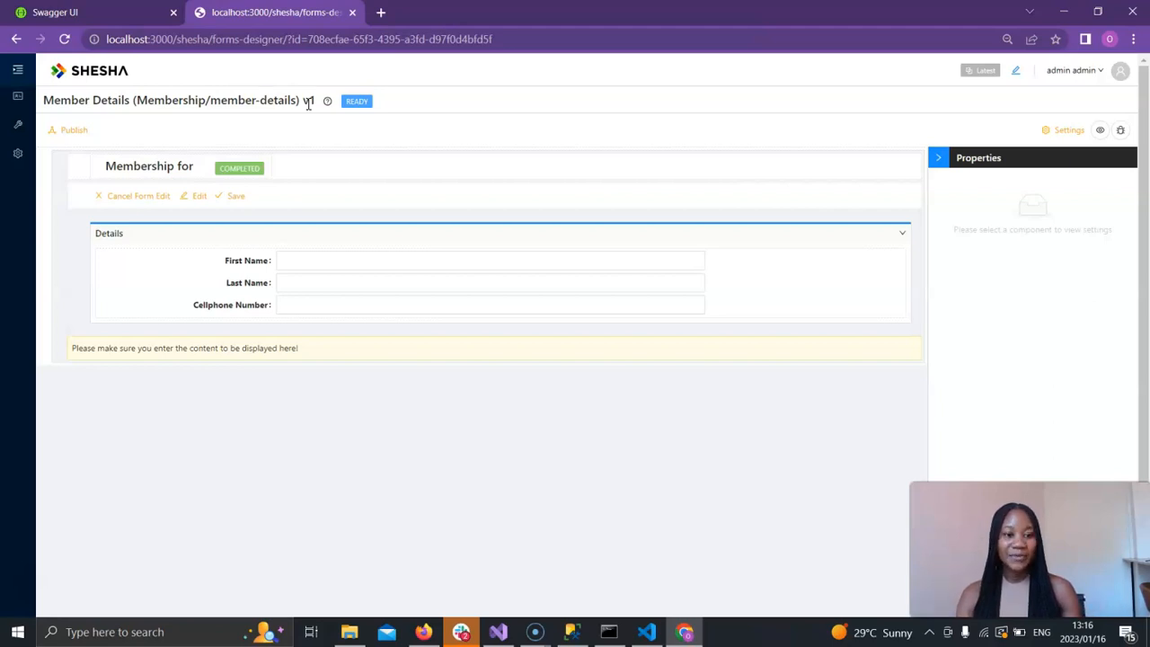
left_click(77, 131)
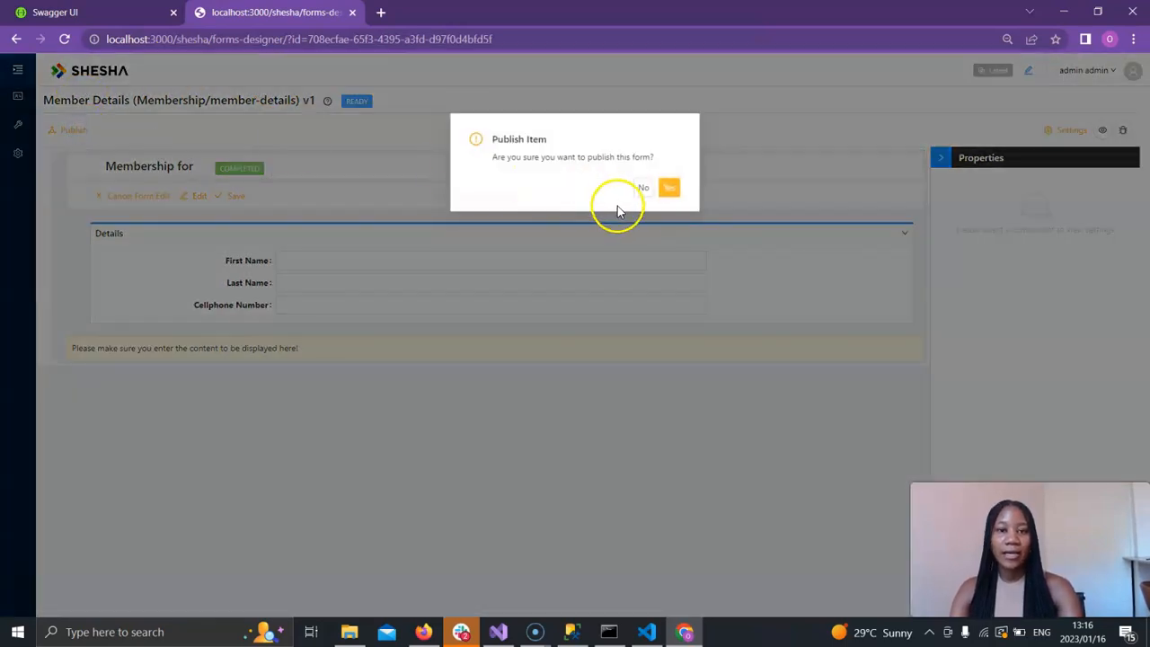
left_click(671, 188)
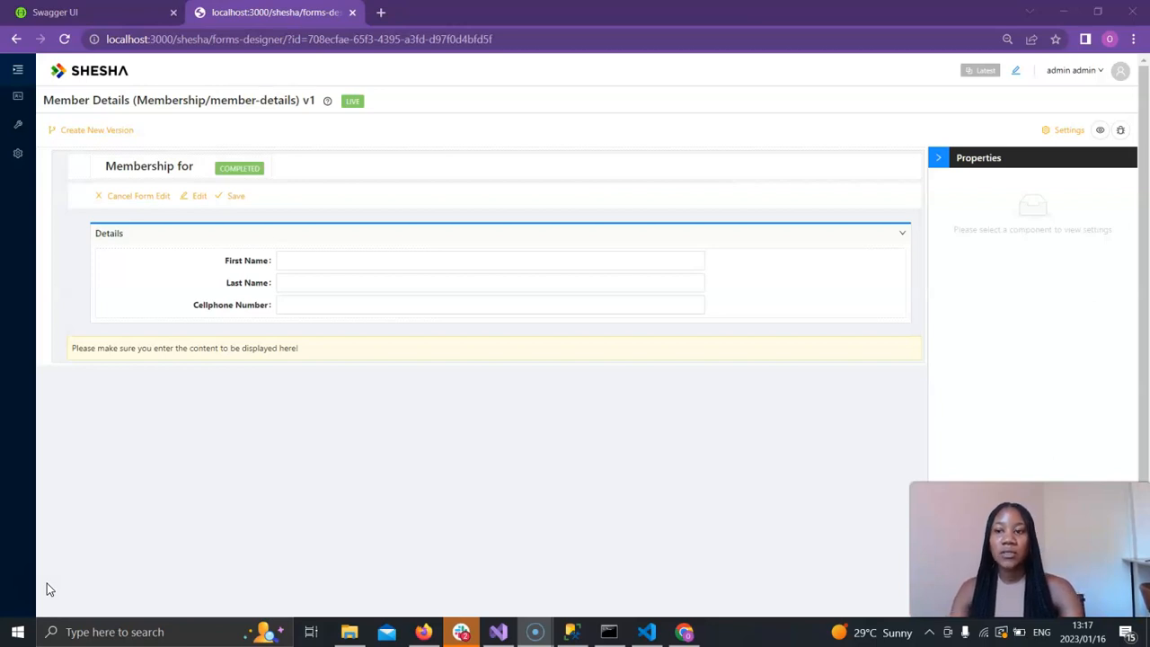
- Open the Members page and turn on Show form info in the configuration view options
left_click(15, 76)
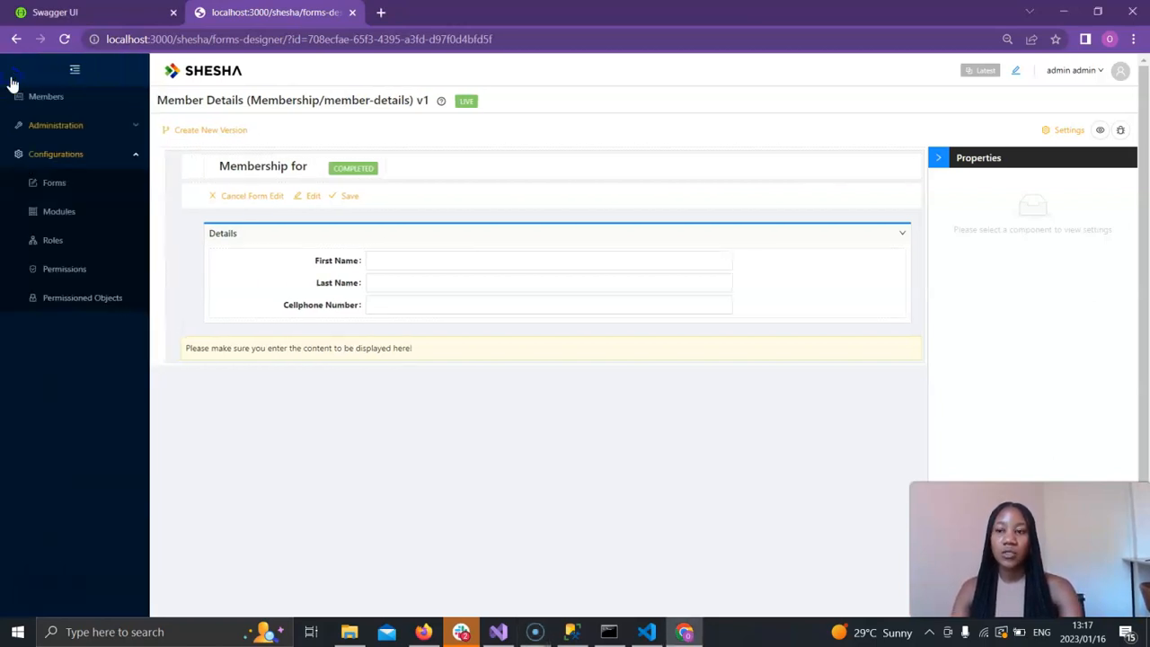
left_click(43, 97)
left_click(137, 165)
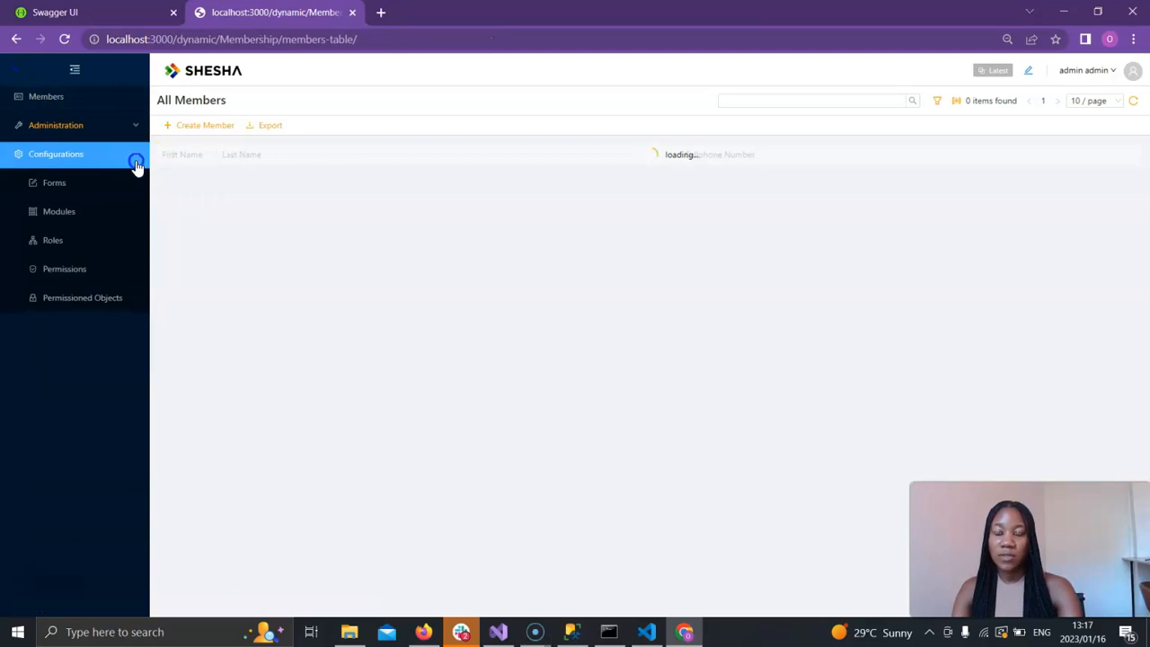
left_click(93, 97)
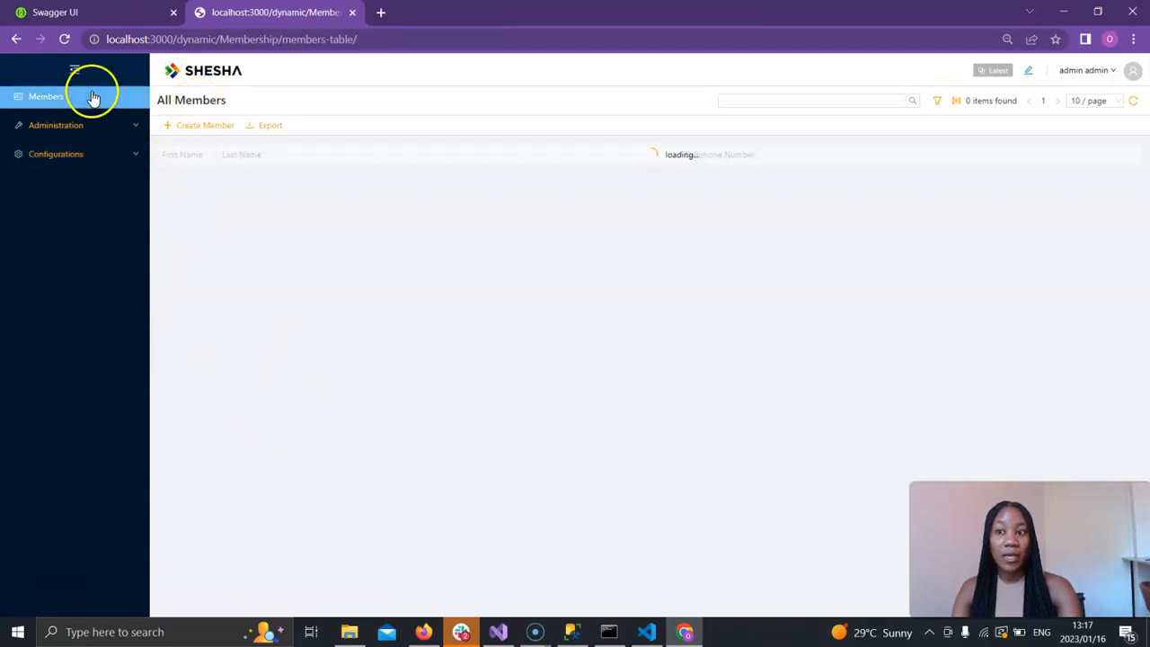
left_click(74, 70)
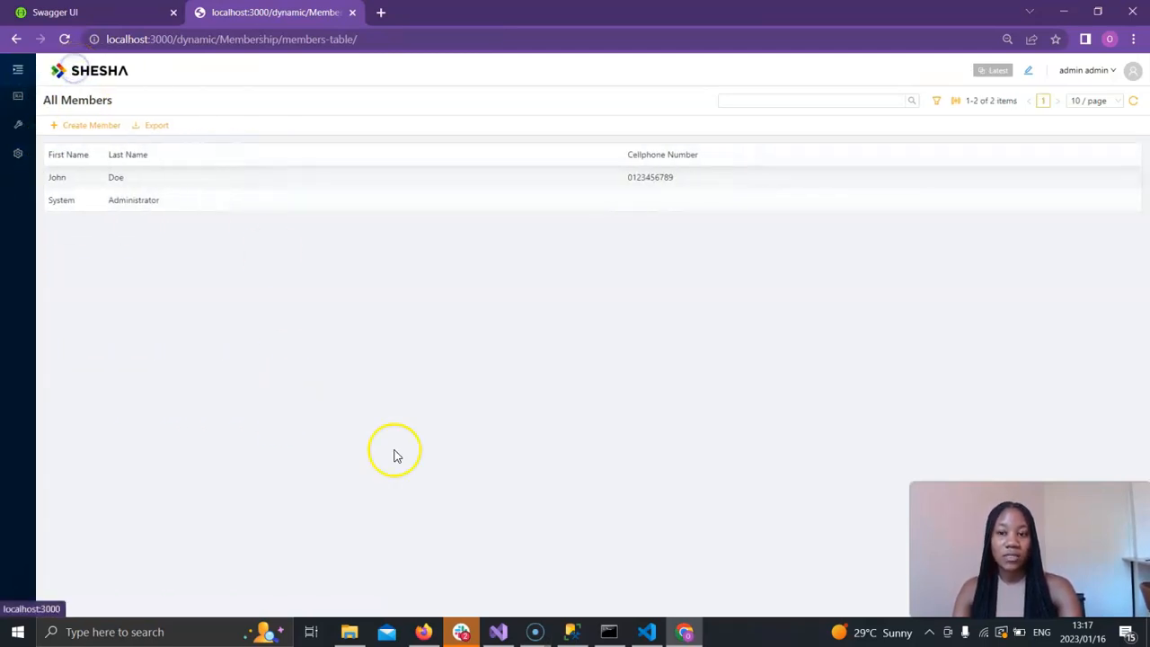
left_click(998, 72)
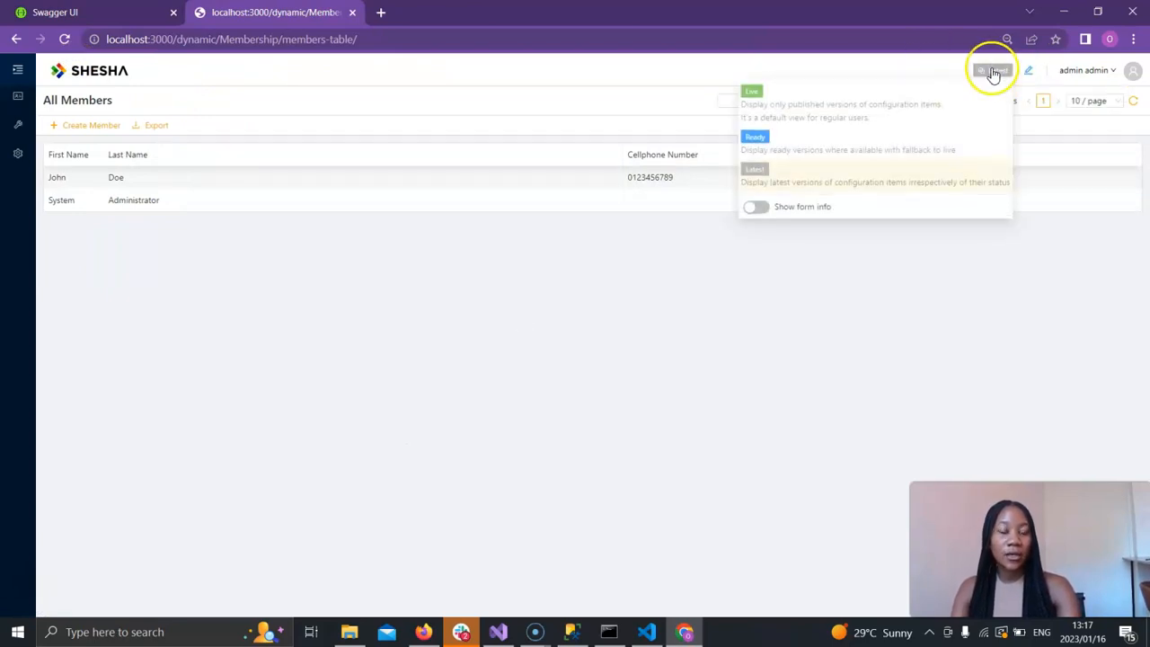
left_click(755, 209)
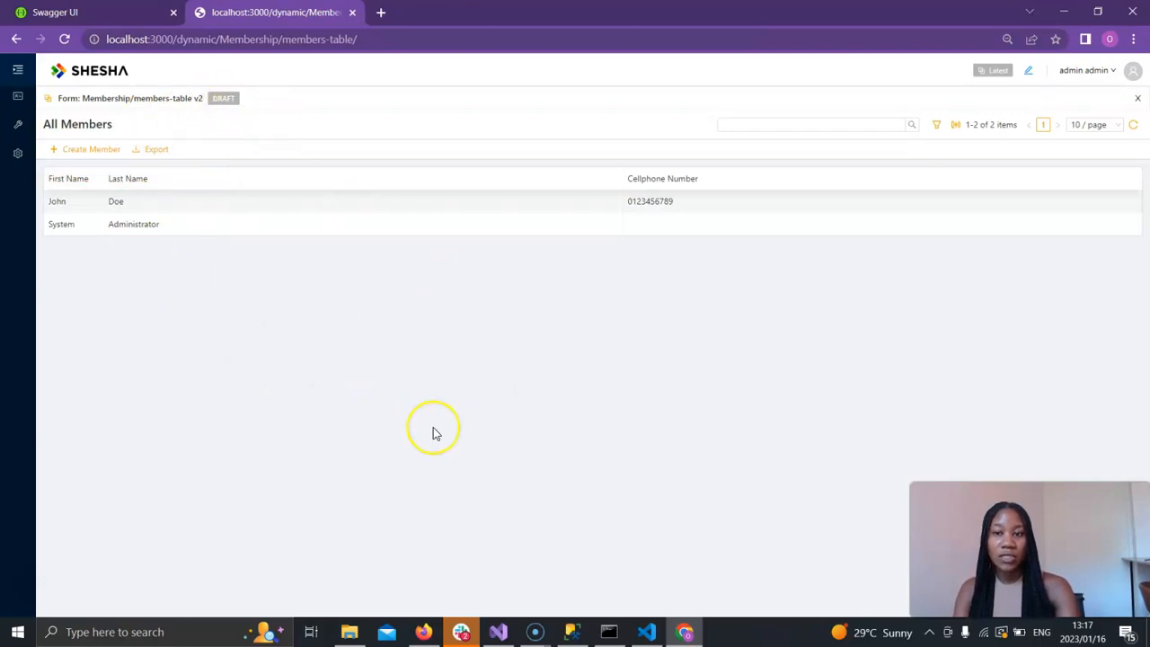
- View the Live version of the members table, and switch the view back to Latest
left_click(996, 76)
left_click(845, 109)
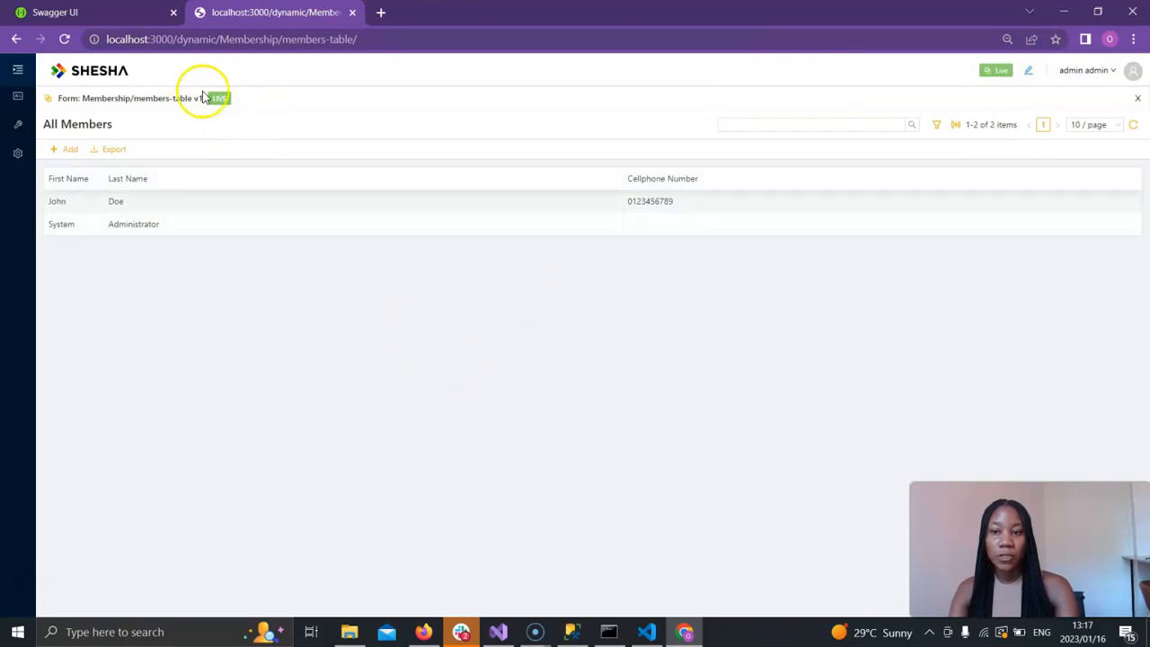
left_click(988, 72)
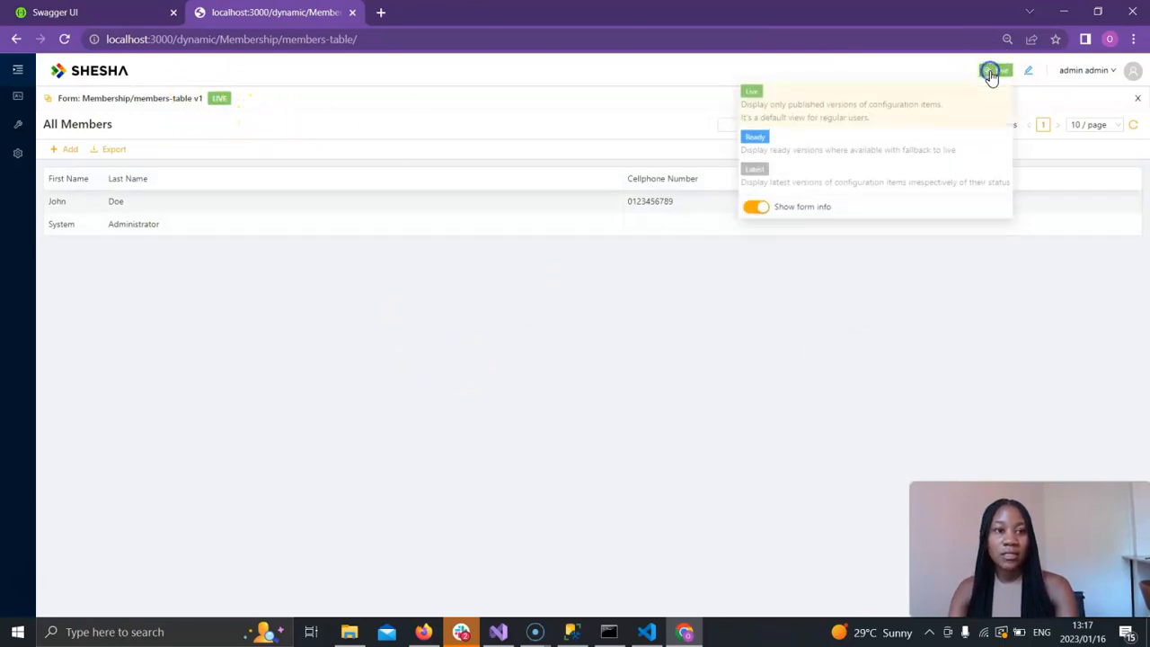
left_click(858, 184)
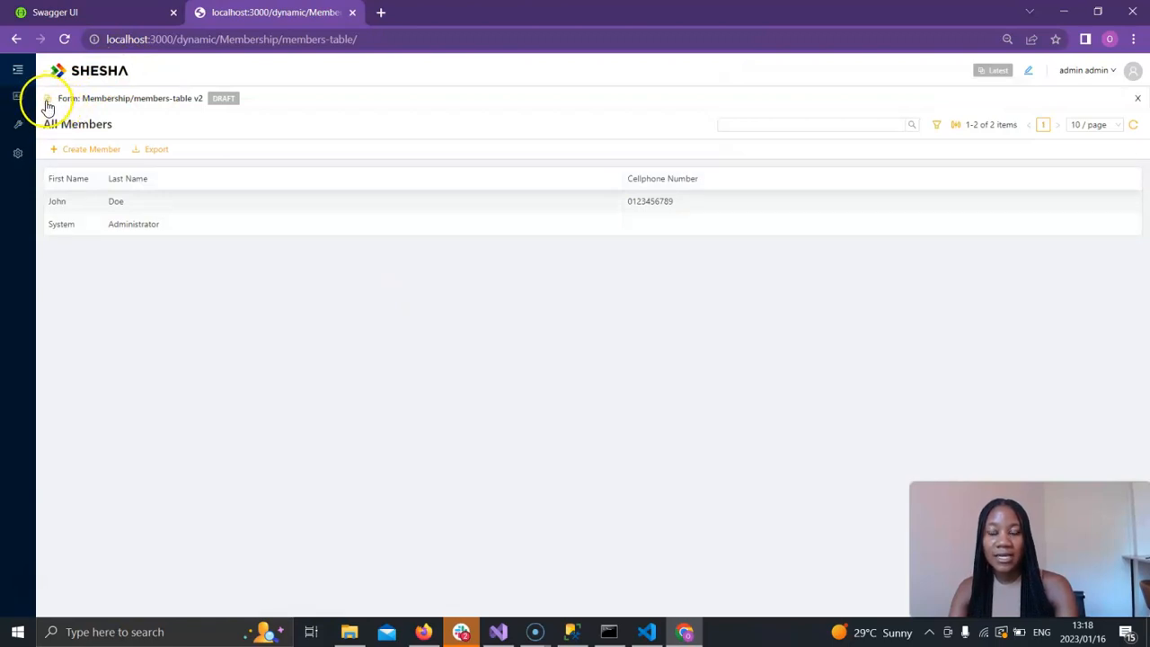
- Open the Membership/members-table v2 form in the forms designer from the Members page
left_click(48, 101)
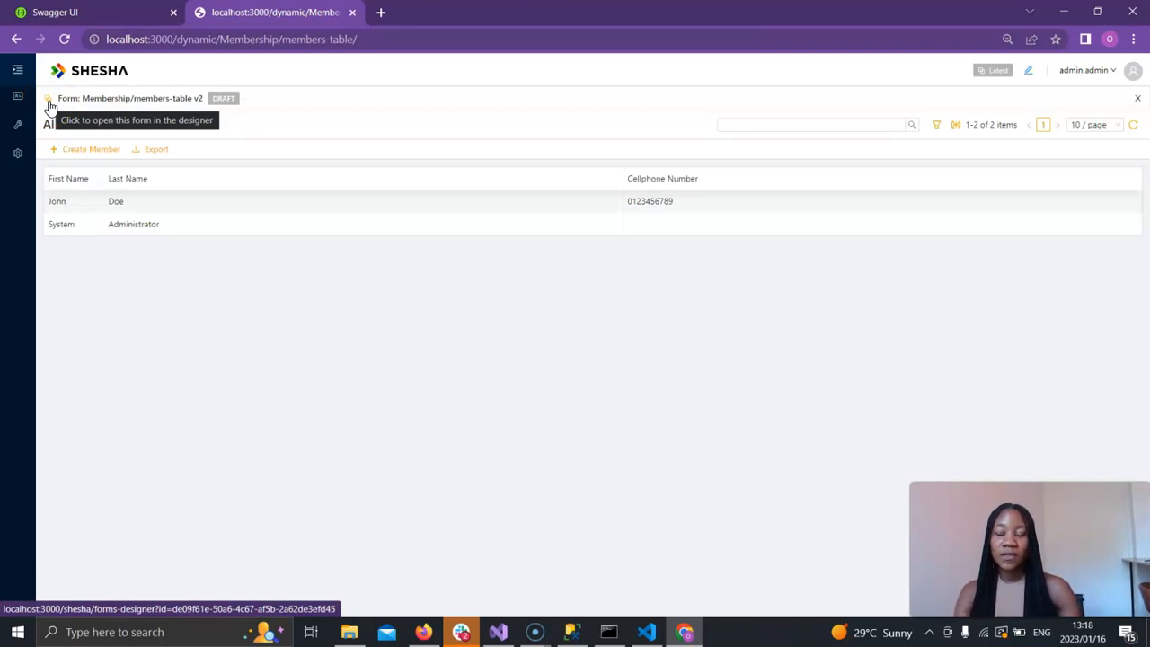
left_click(17, 71)
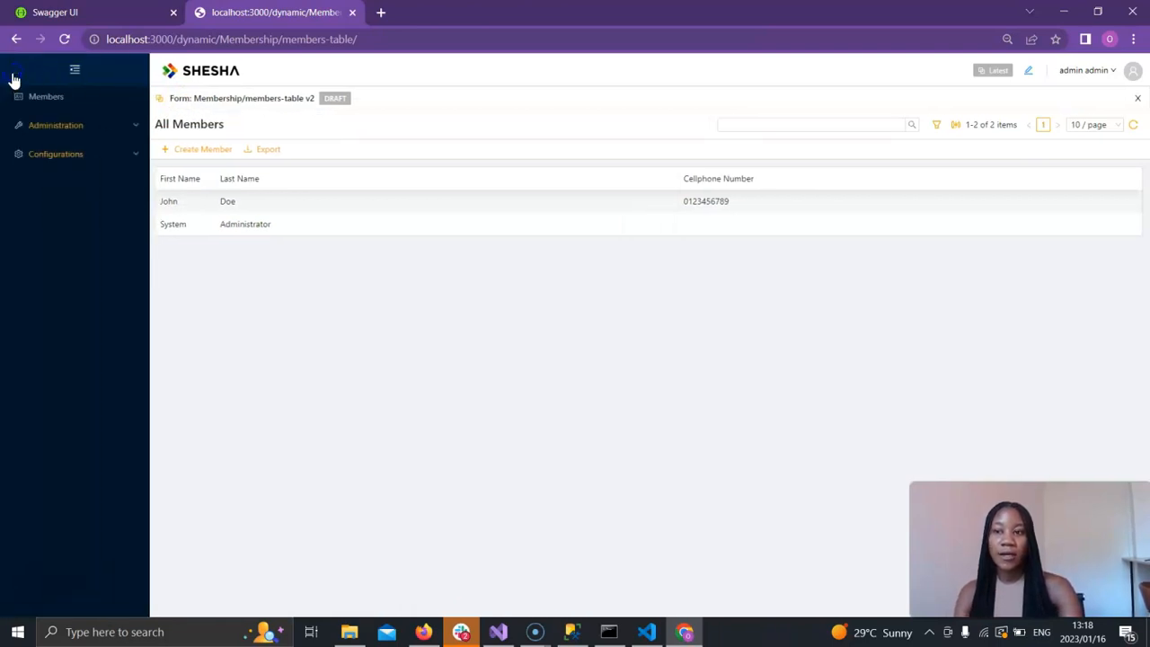
left_click(94, 159)
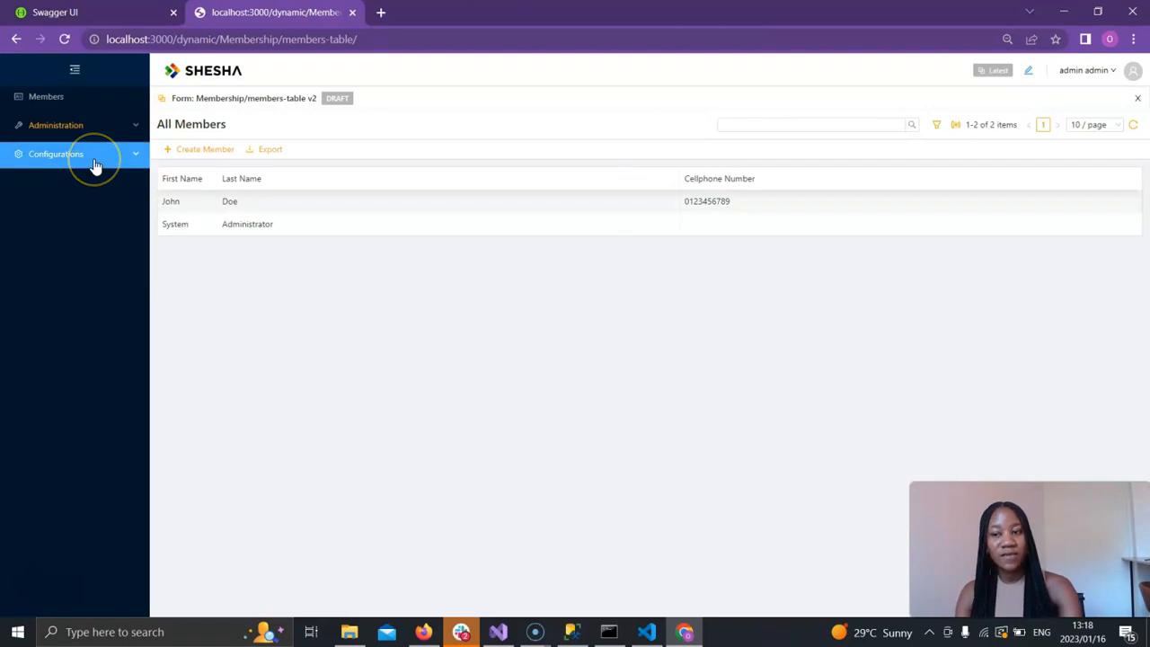
left_click(88, 75)
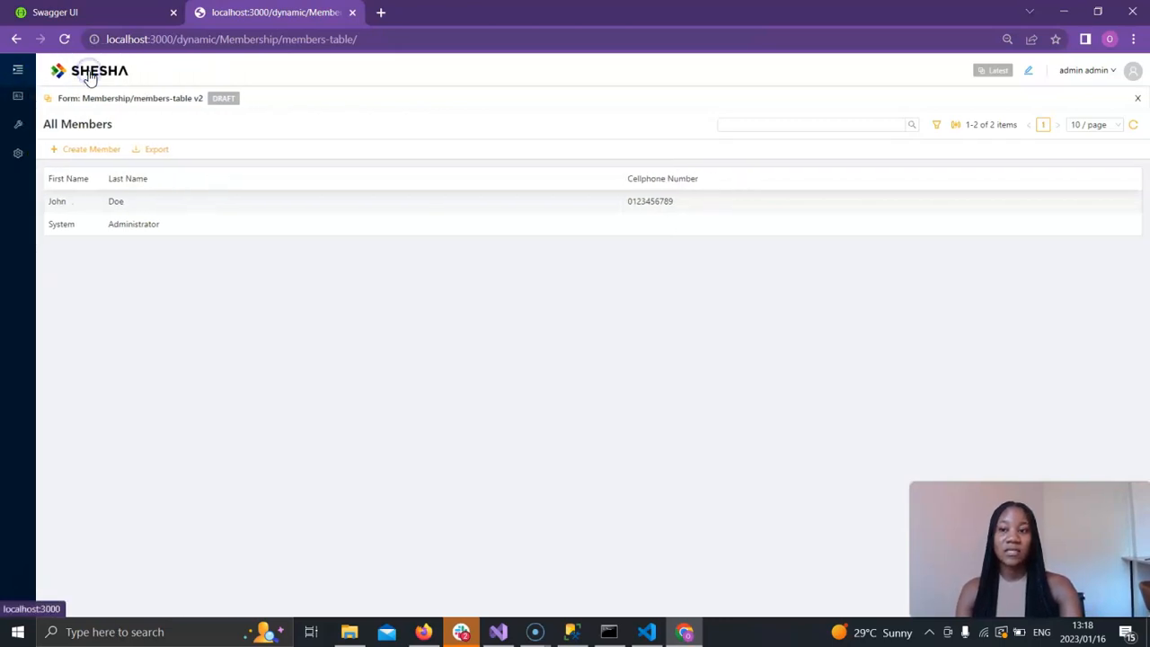
left_click(111, 235)
left_click(49, 100)
left_click(346, 271)
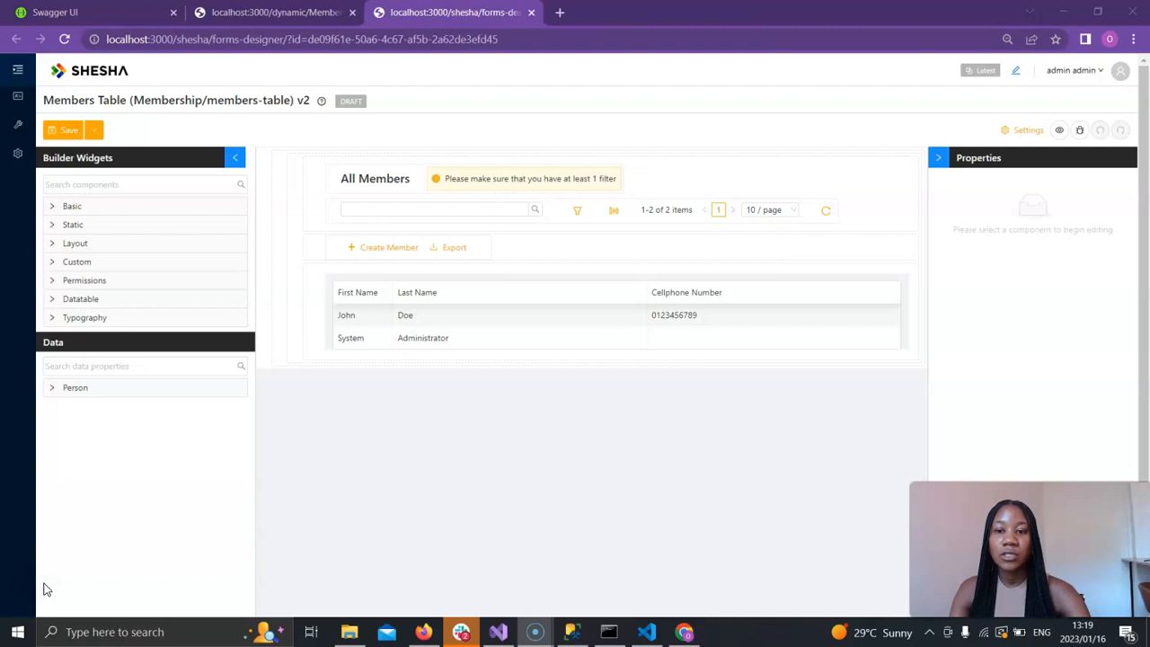
- Add a new column to the members datatable in its column configuration
left_click(340, 313)
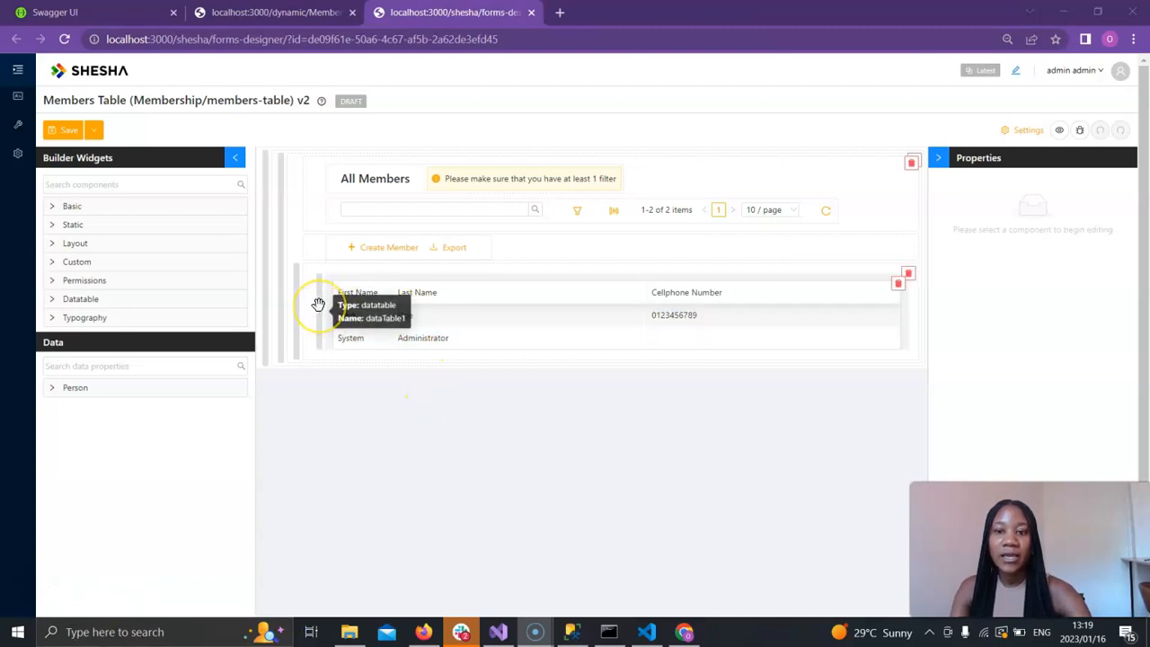
left_click(318, 304)
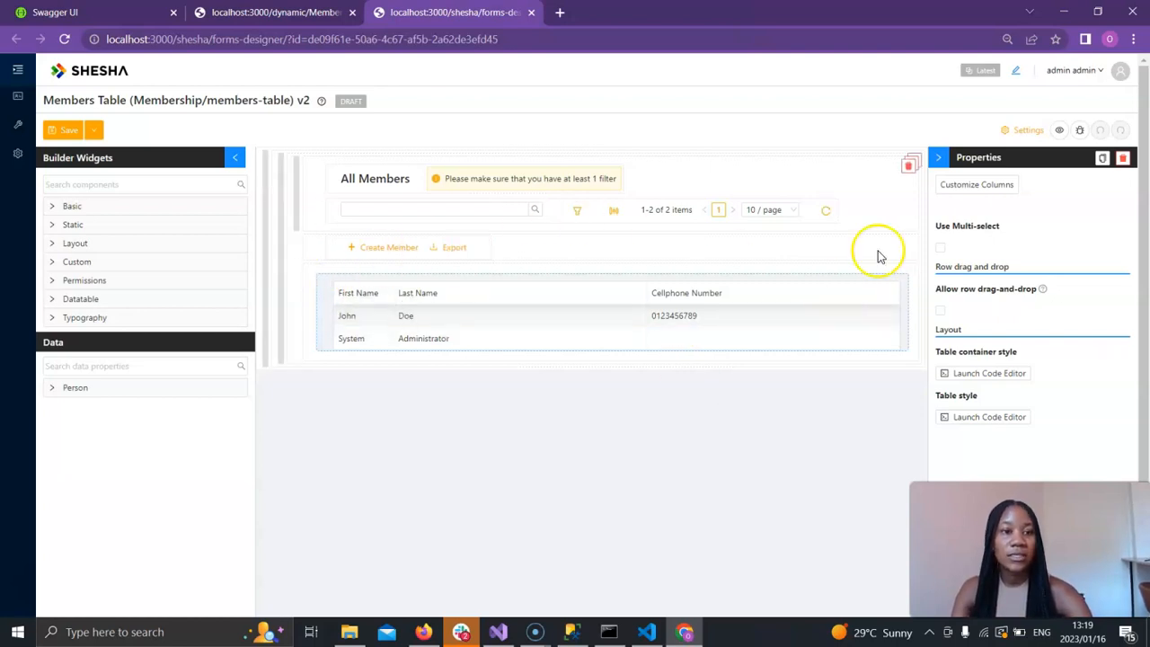
left_click(988, 183)
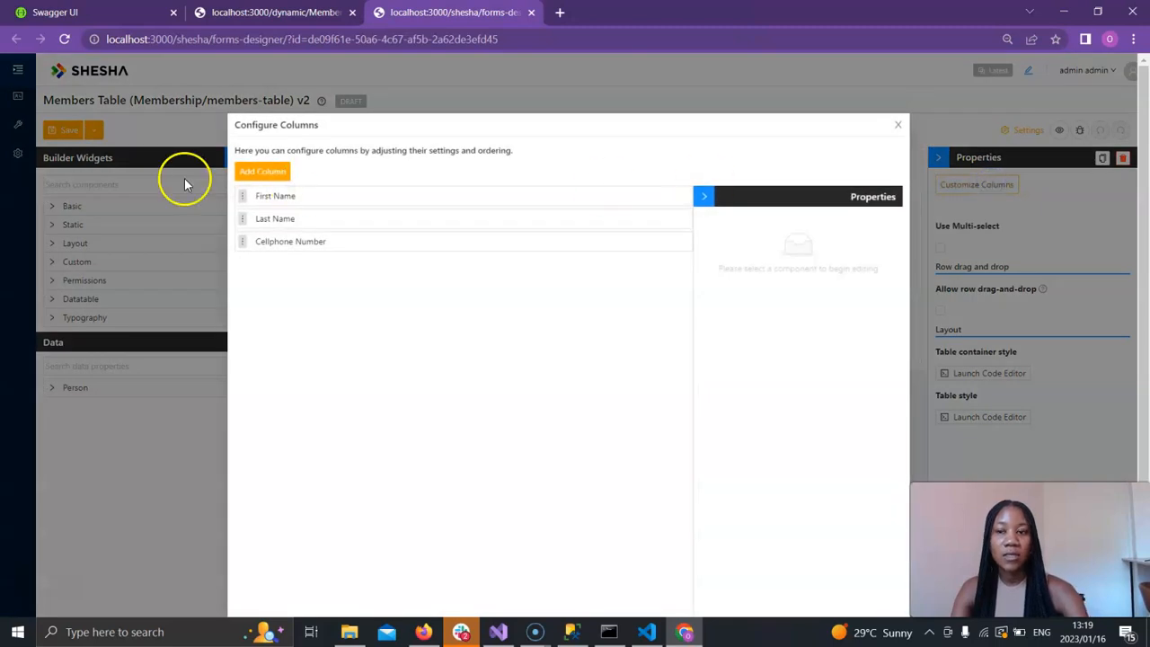
left_click(260, 171)
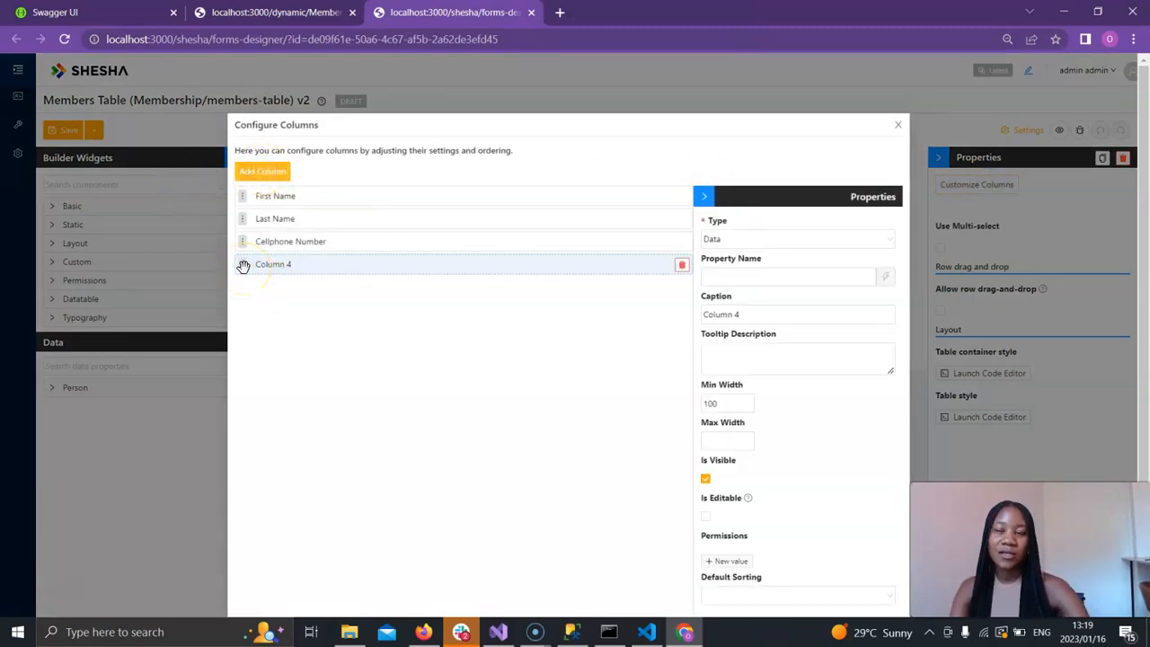
- Move the new column to the first position in the column list and set its type to Action
left_click_drag(242, 267, 248, 199)
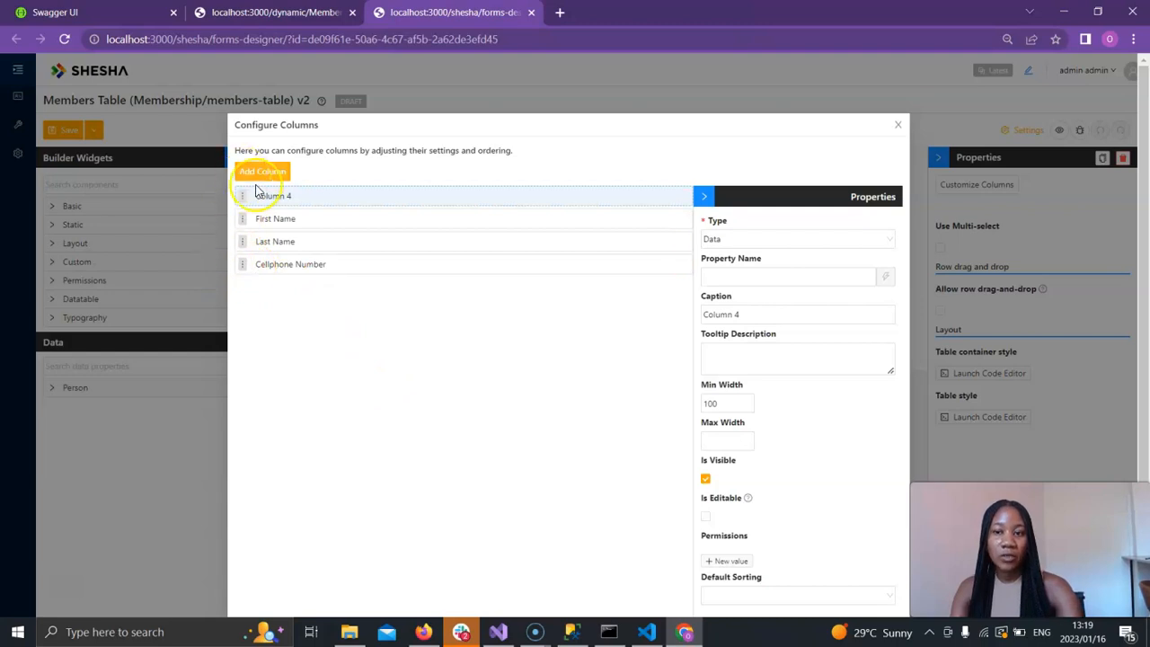
left_click(835, 244)
left_click(719, 265)
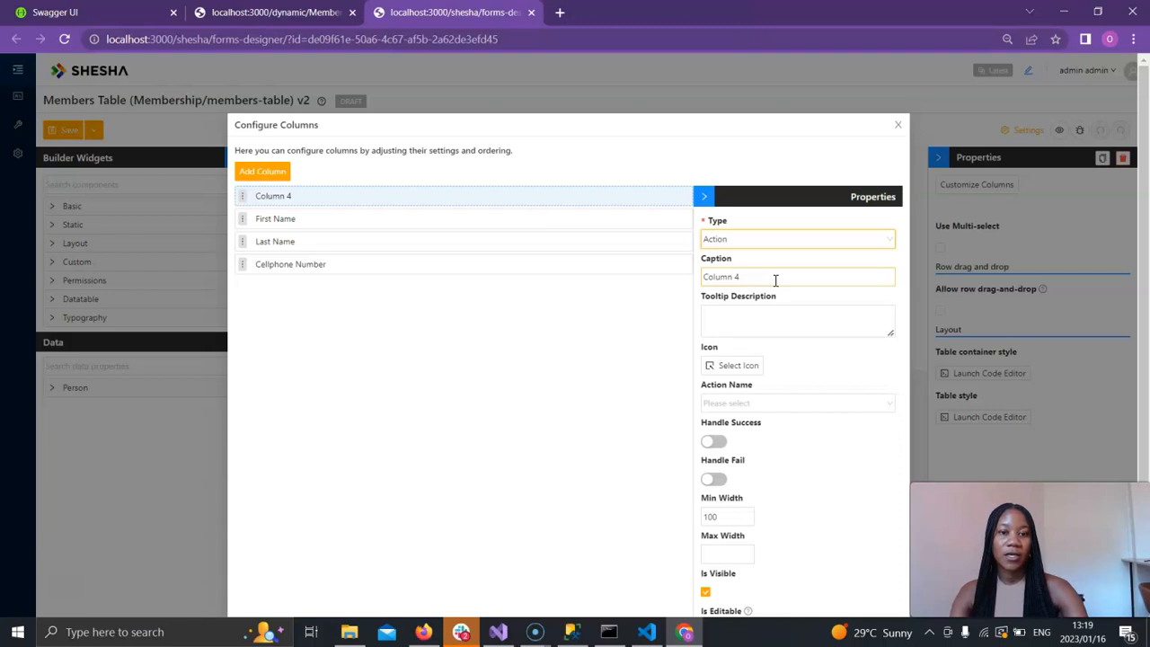
- Clear the new column's caption and assign it the SearchOutlined icon
left_click(776, 278)
key("ctrl+a")
key("BackSpace")
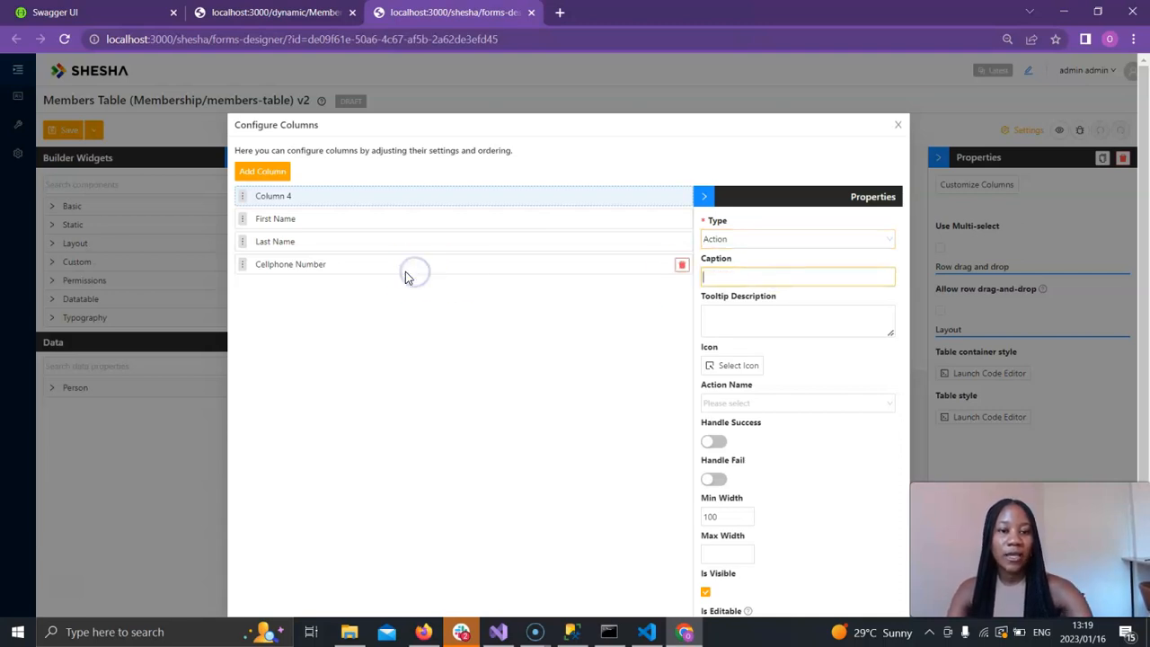
scroll(742, 359, "down", 2)
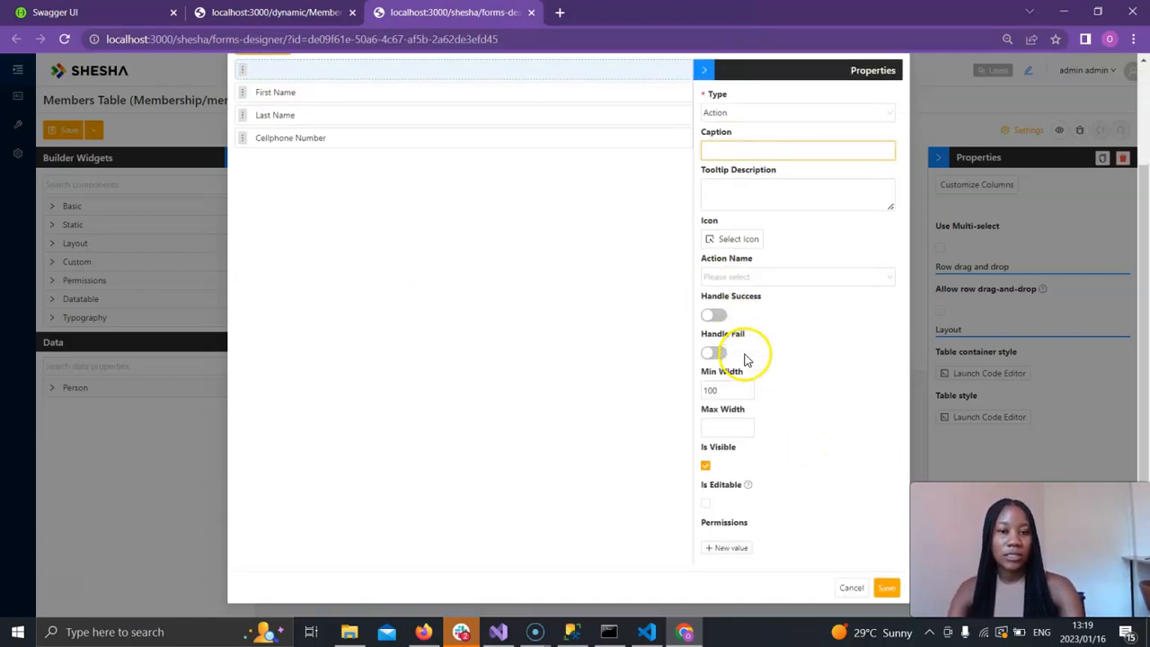
left_click(739, 239)
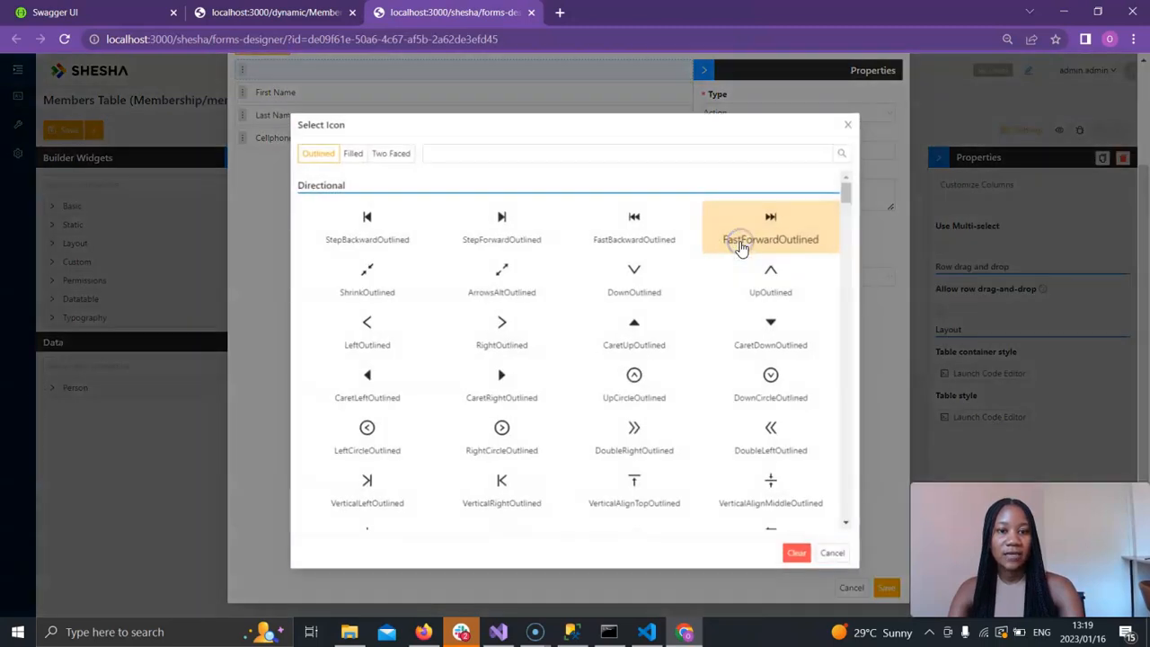
left_click(567, 154)
type("sea")
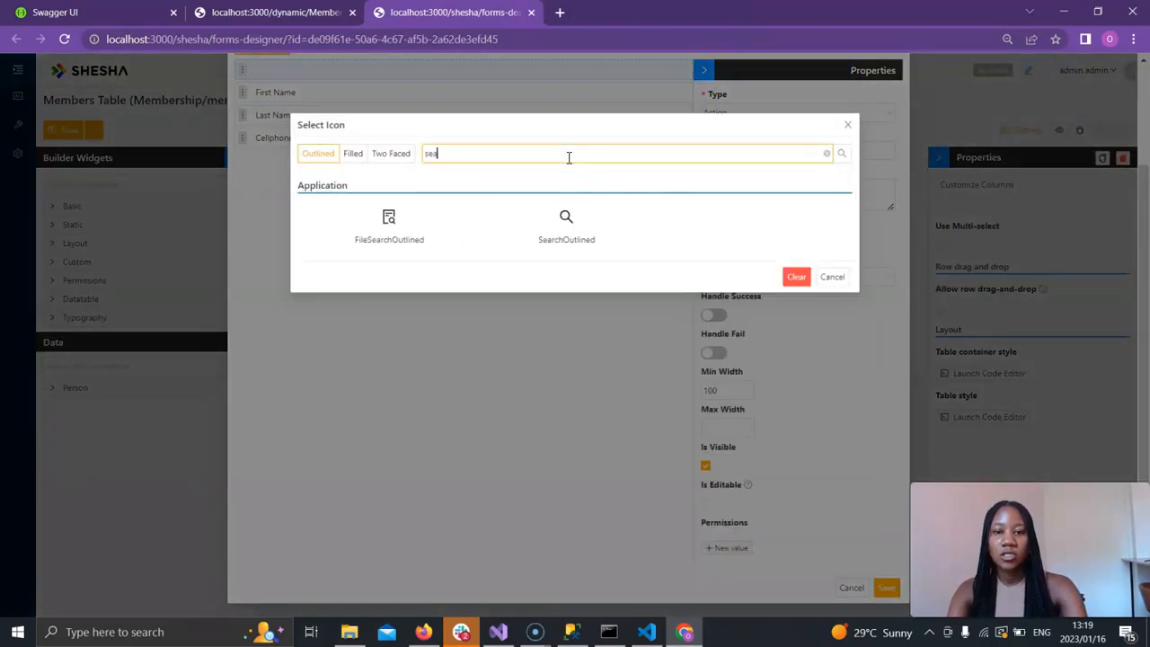
left_click(583, 232)
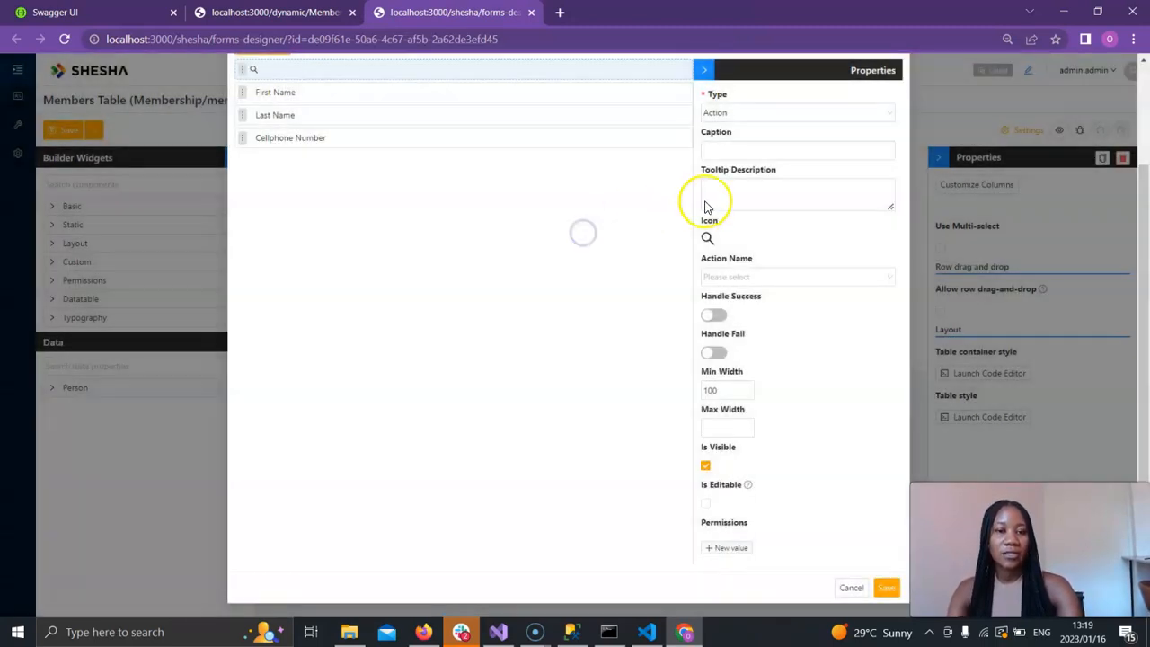
- Set the column's action to Navigate from the Common group
left_click(753, 277)
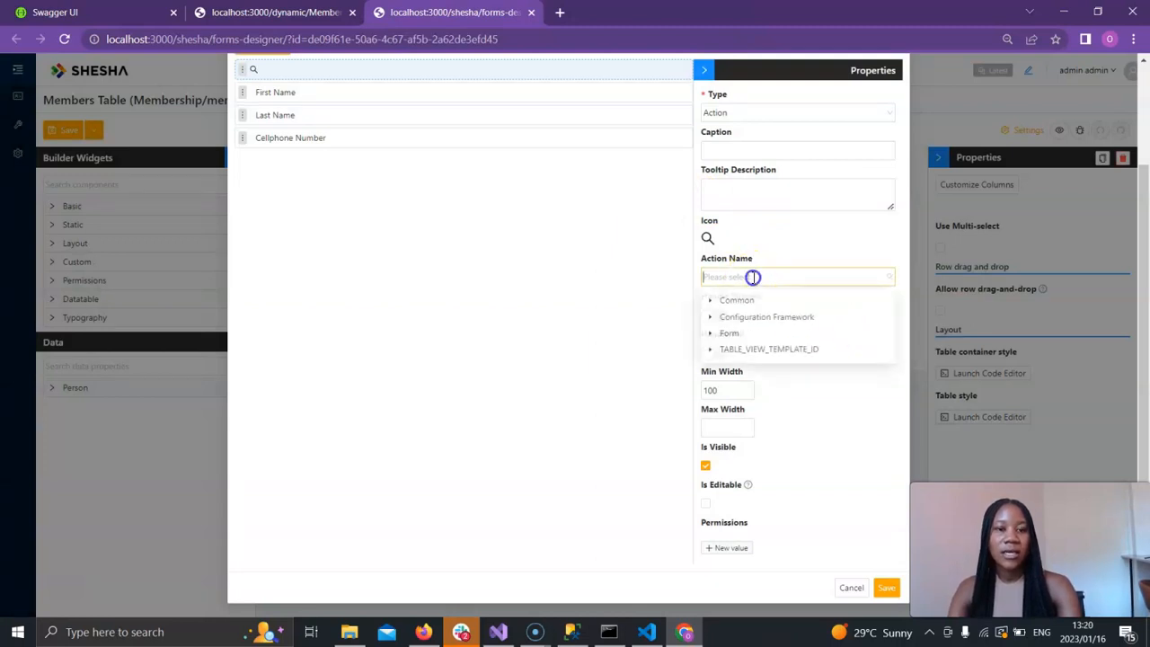
left_click(710, 303)
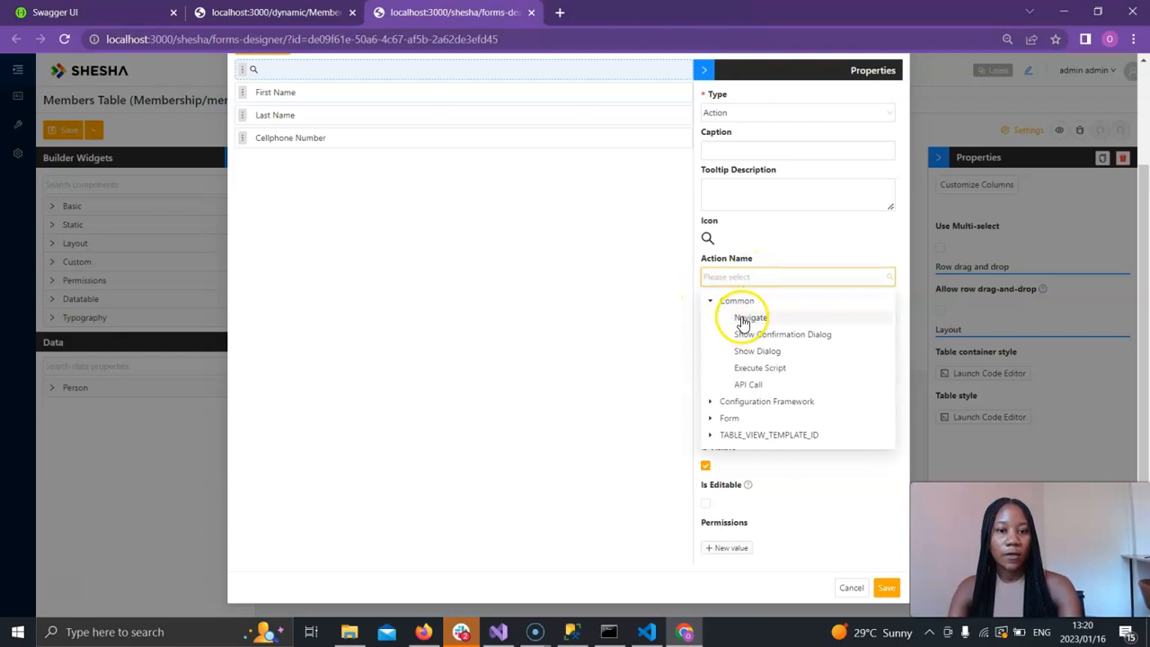
left_click(750, 319)
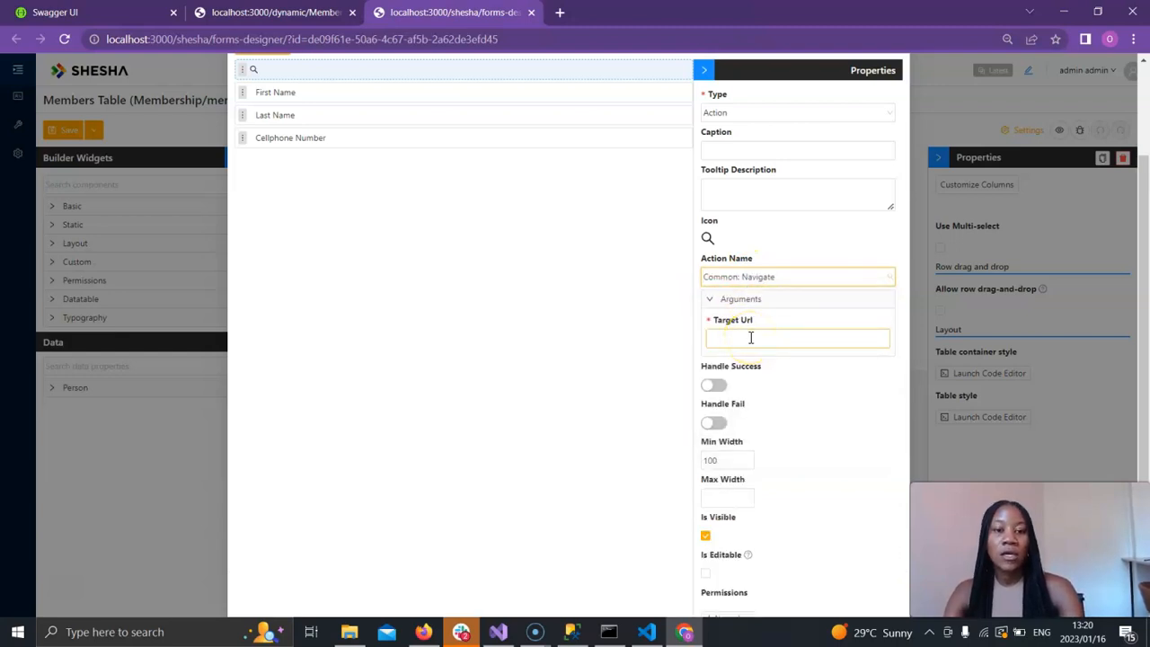
- Set the action's target URL to \dynamic\Membership\member-details?id={{selectedRow.id}} and save the column configuration
left_click(751, 338)
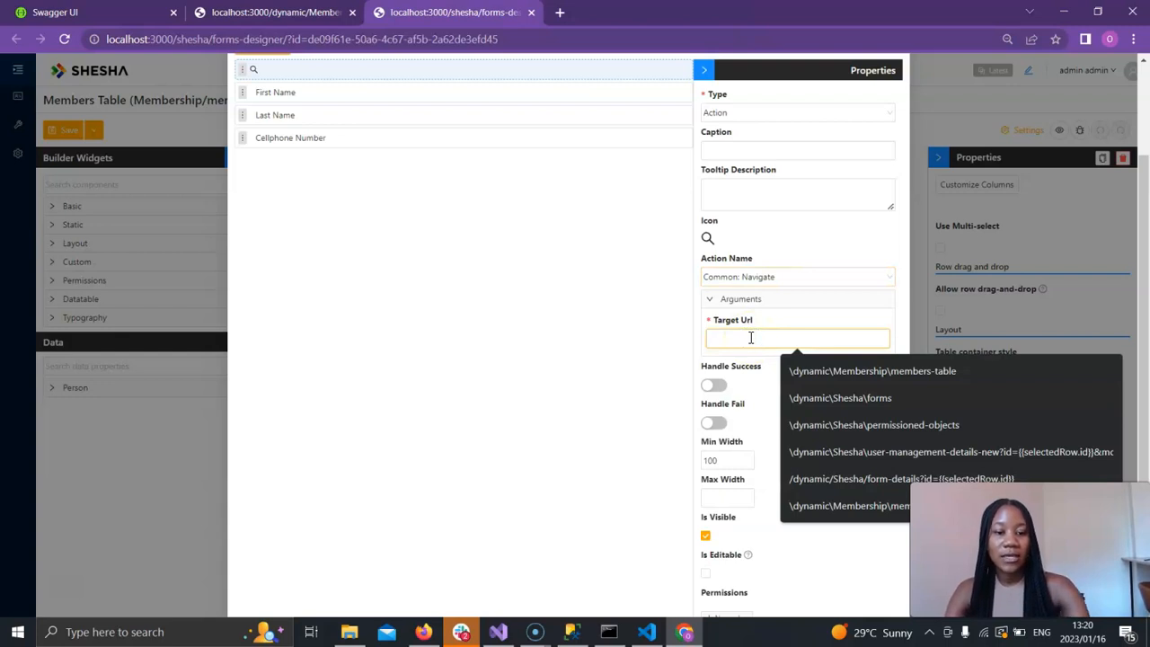
type("\\dy")
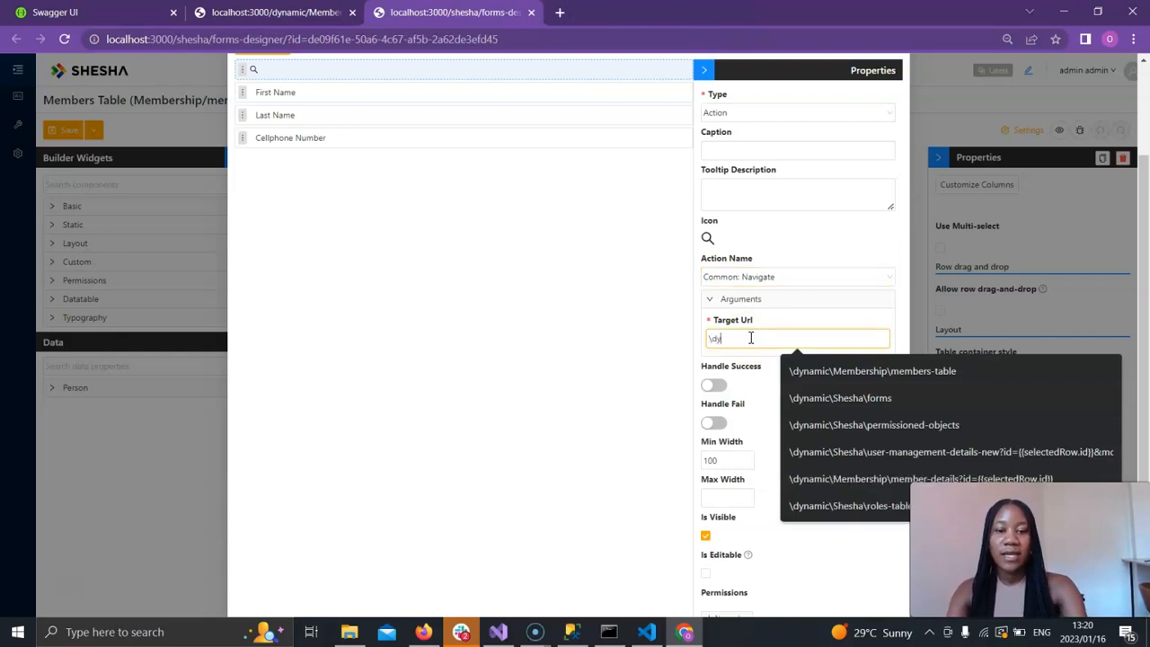
type("namic\\")
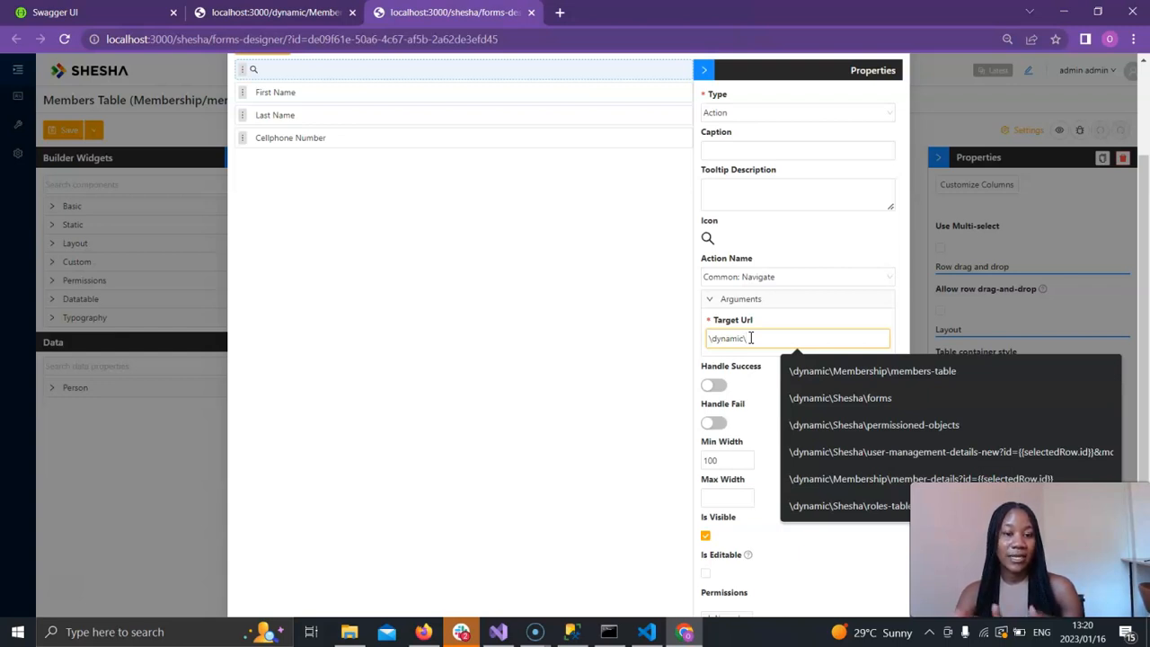
type("Me")
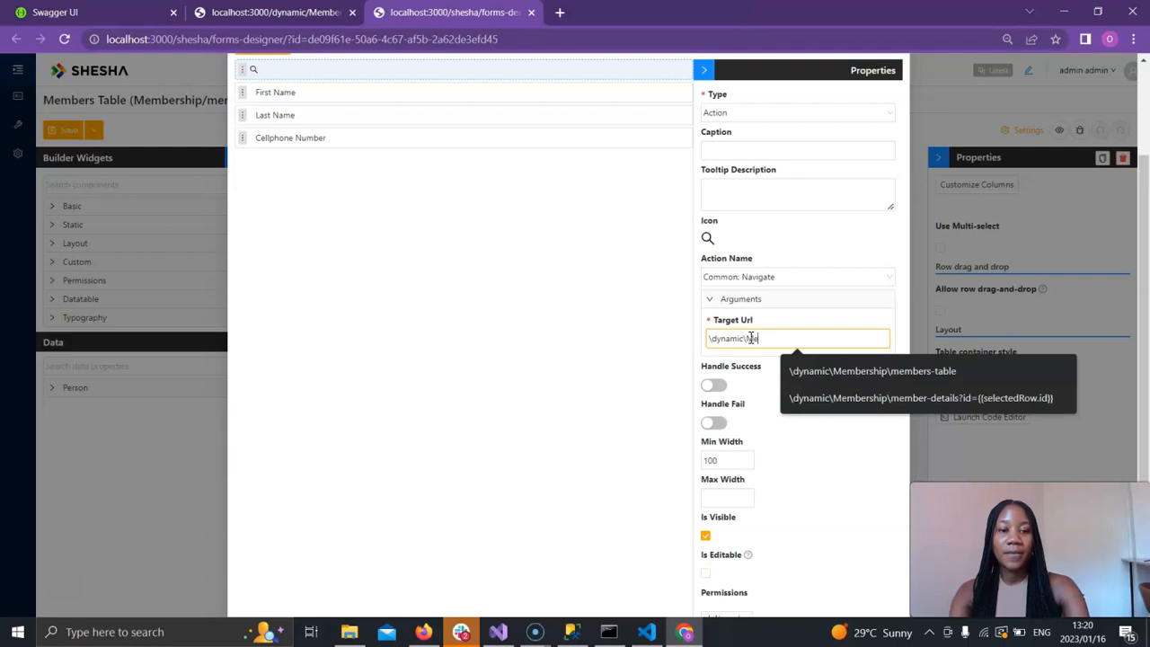
type("mbership\\")
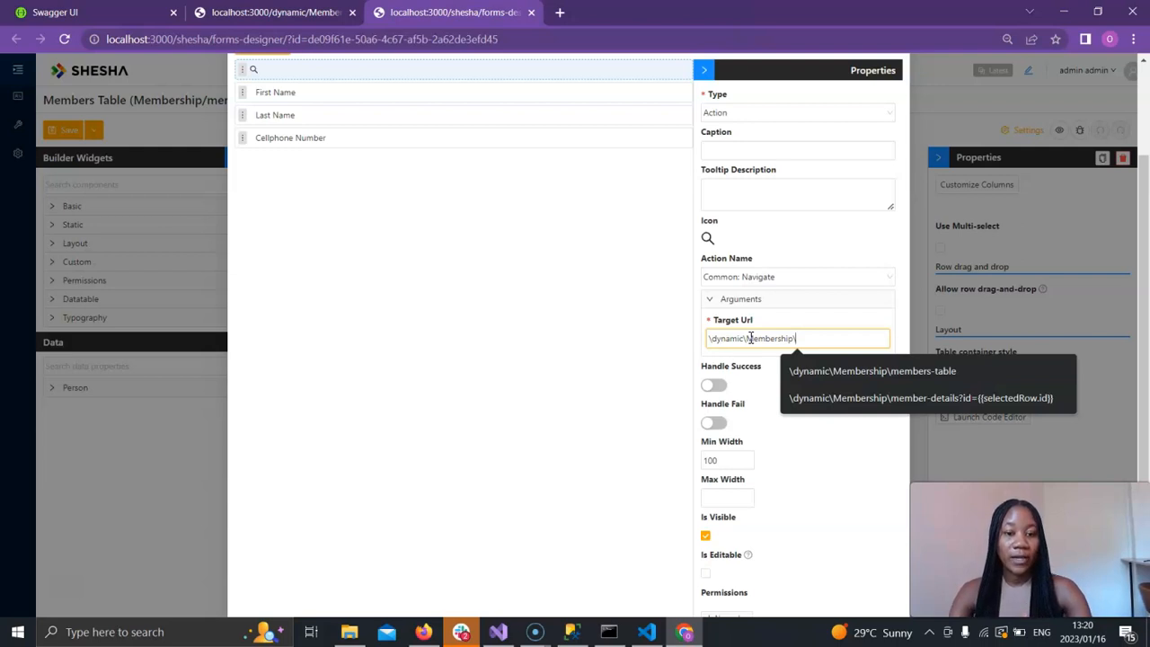
type("member-")
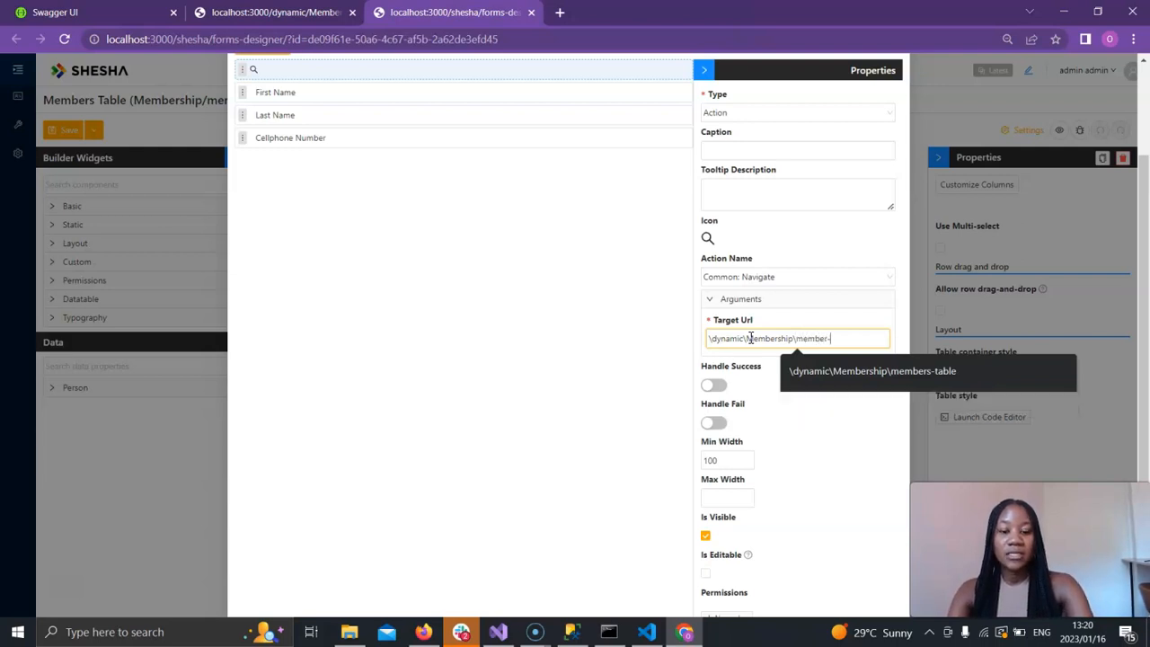
type("details")
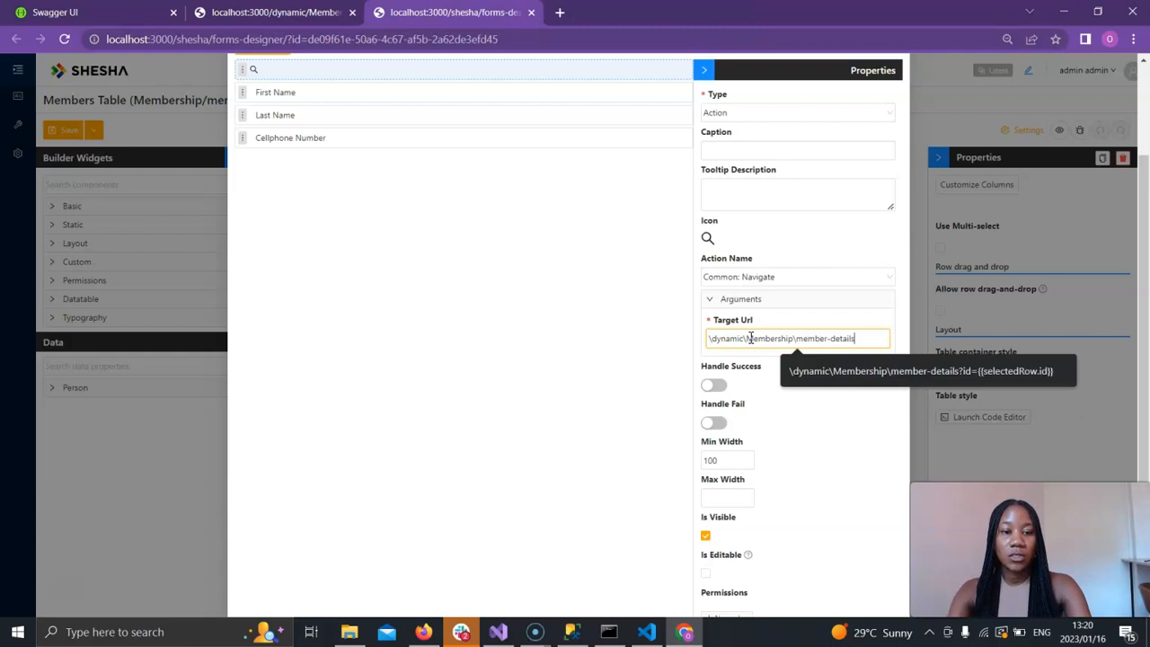
type("?")
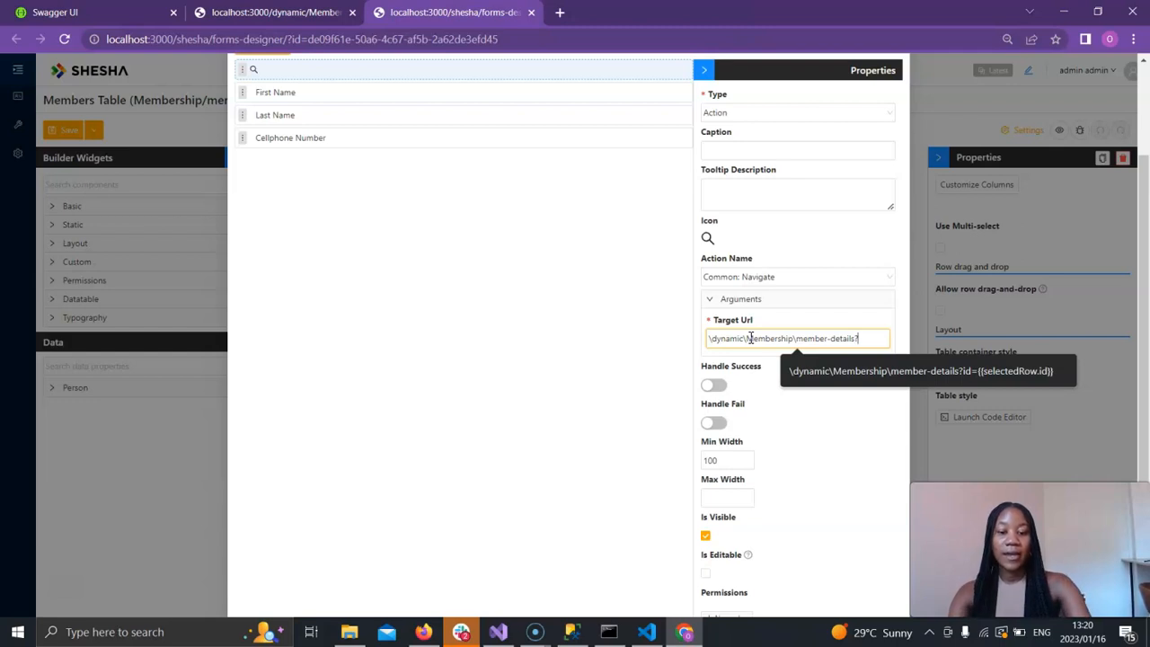
type("id")
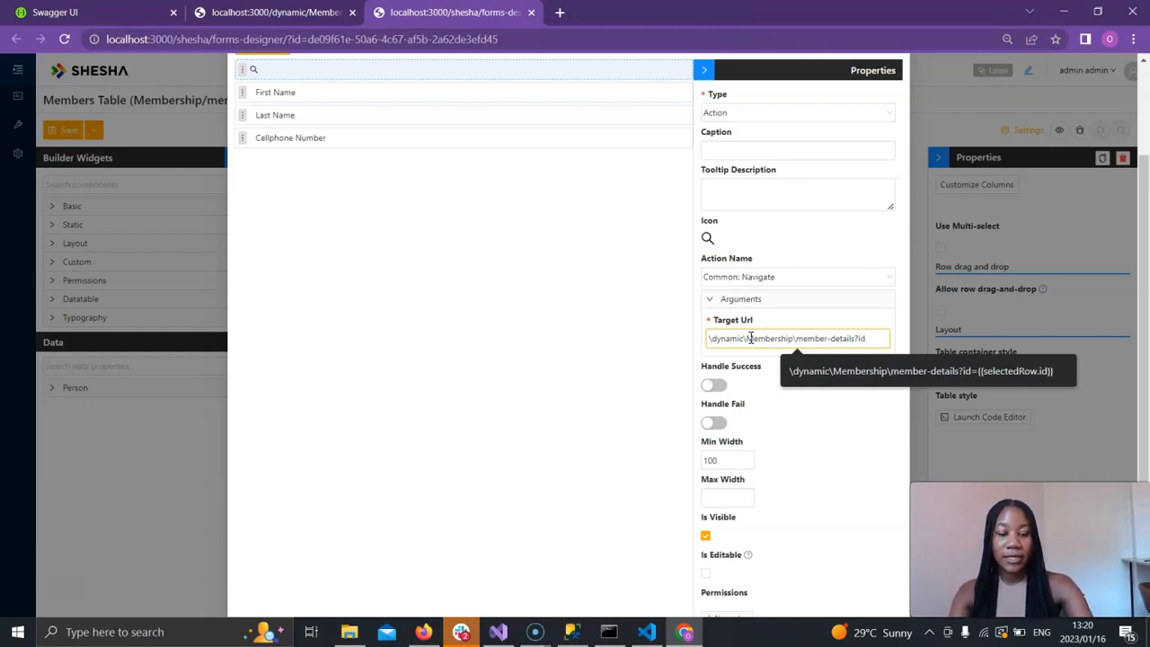
type("={{}}")
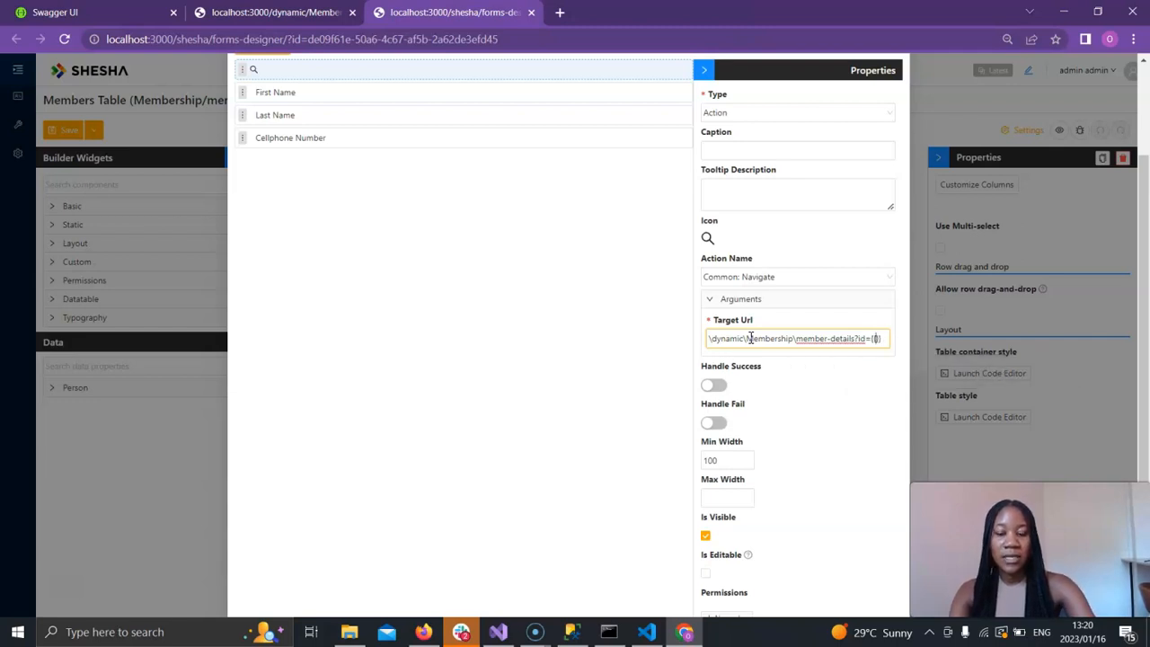
type("ie")
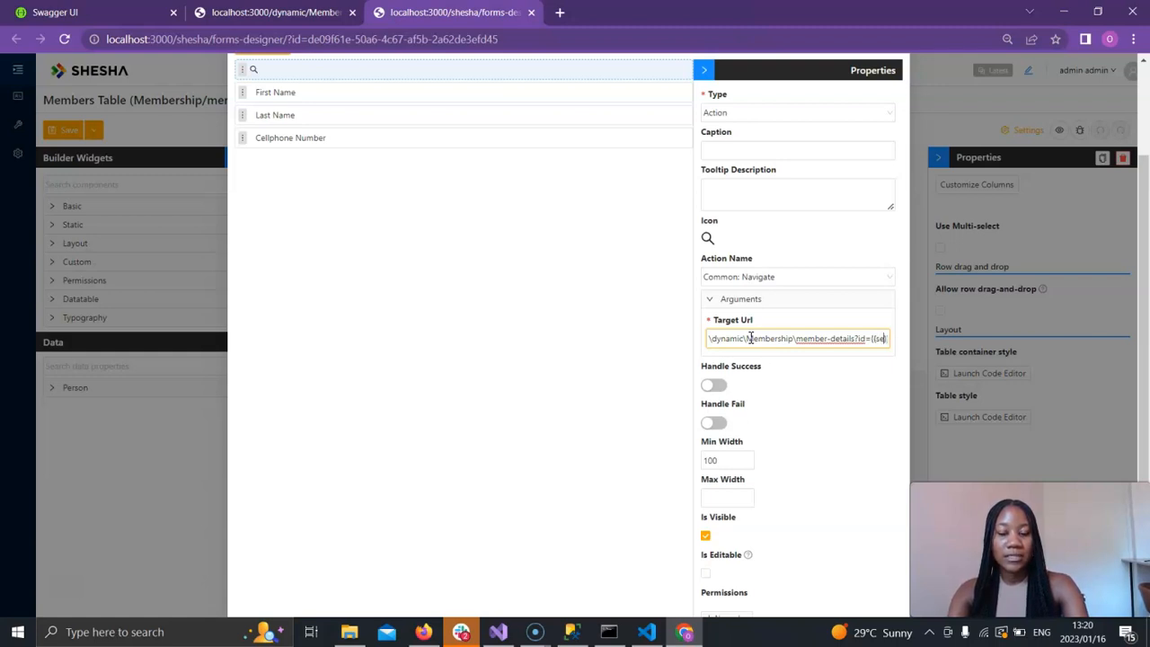
type("lected")
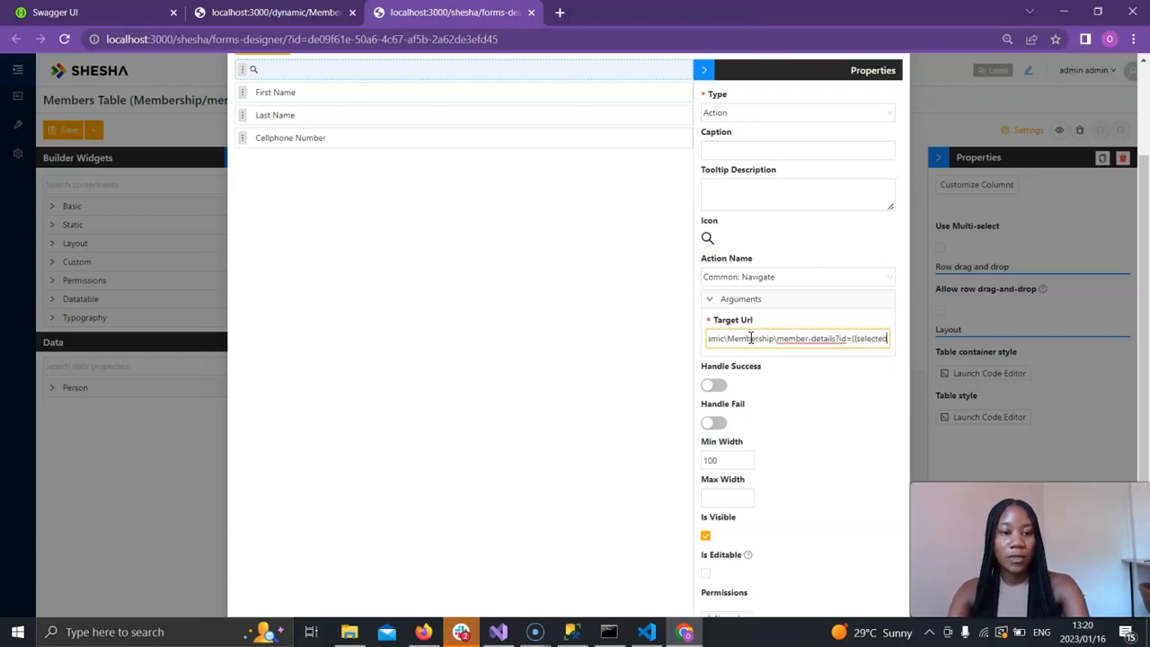
type("Row.id")
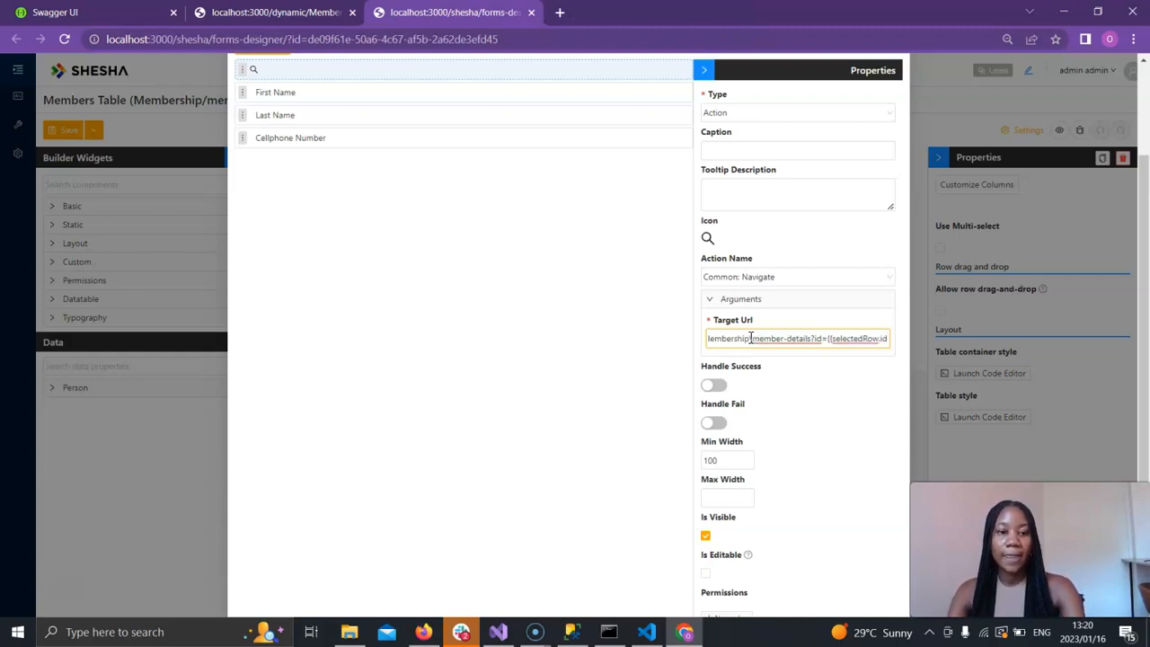
left_click(803, 334)
type("}}")
scroll(802, 333, "left", 1)
scroll(802, 333, "right", 2)
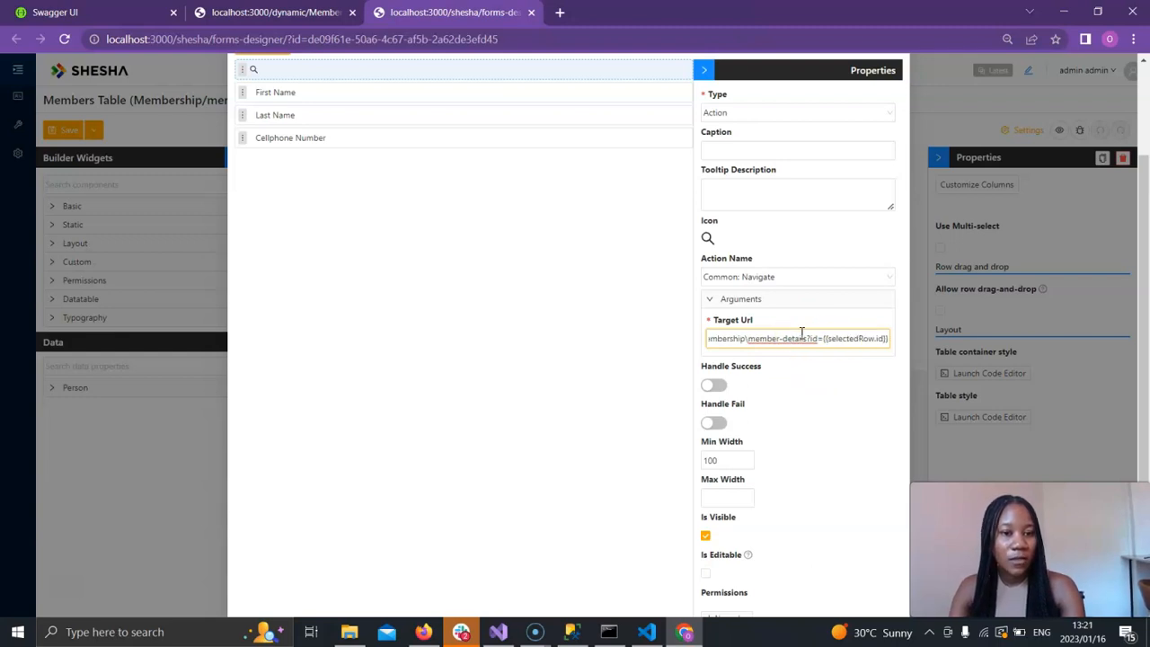
left_click(796, 413)
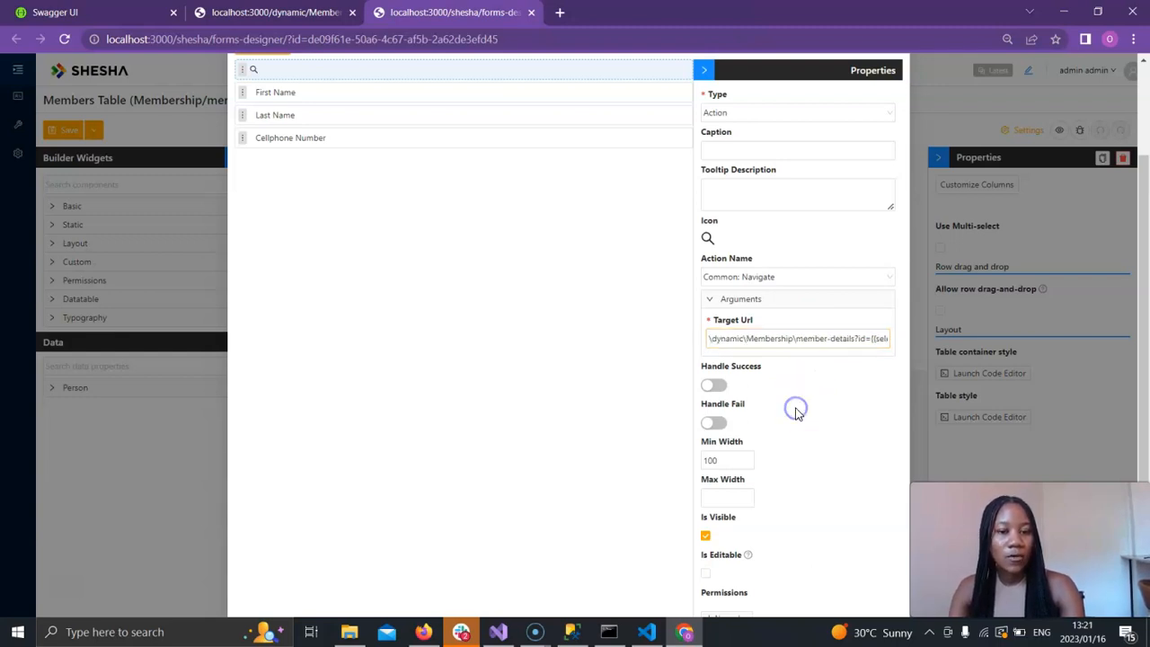
scroll(796, 414, "down", 2)
left_click(886, 594)
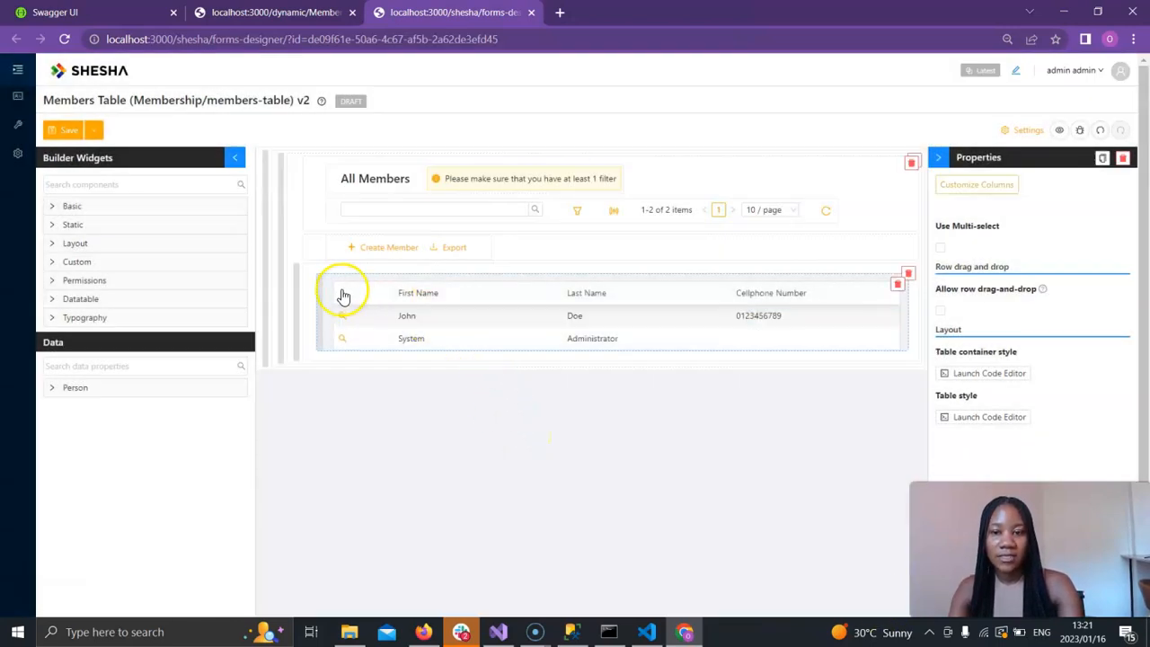
left_click(346, 320)
left_click(340, 340)
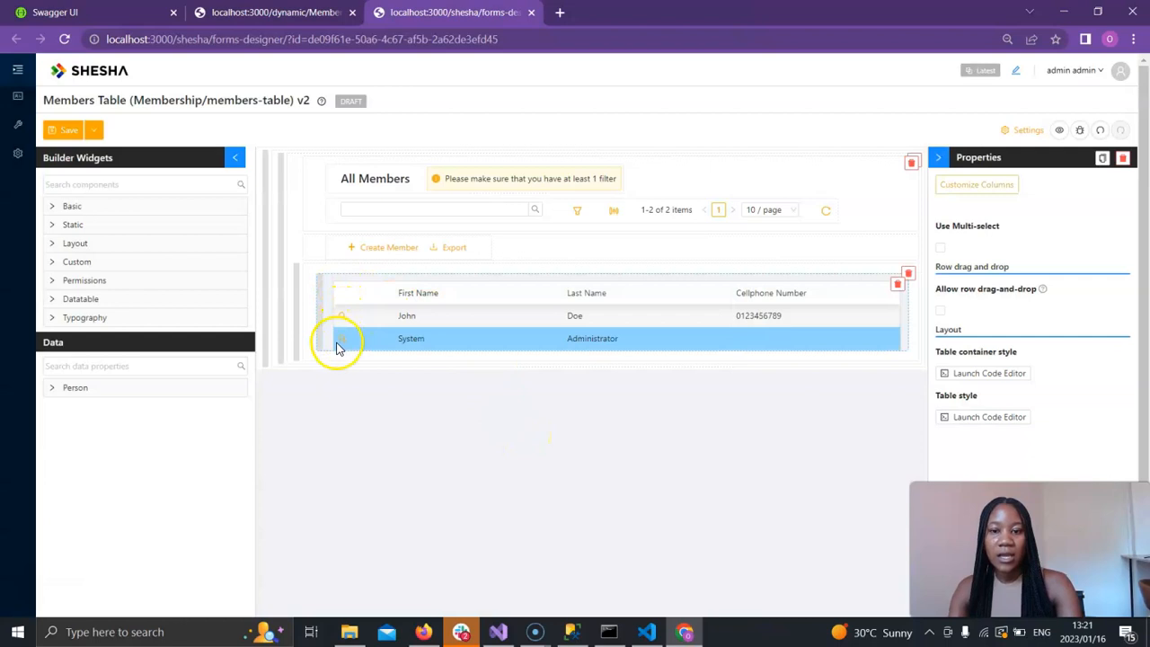
left_click(350, 316)
left_click(350, 341)
left_click(396, 317)
left_click(588, 340)
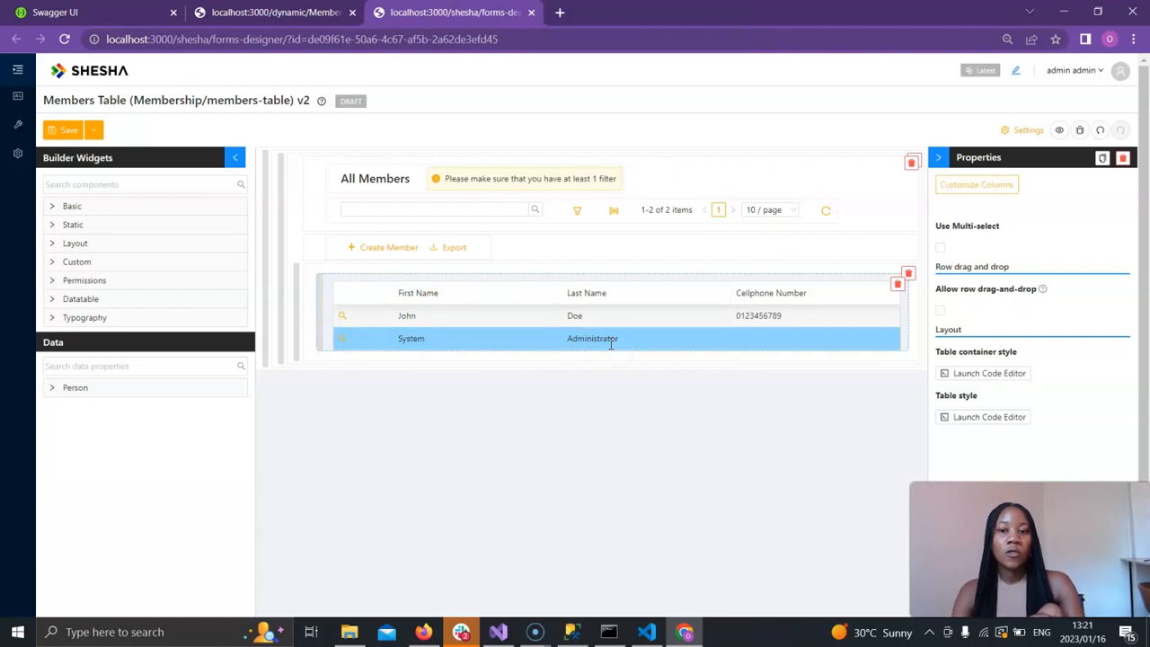
- Save the members table form and go to the Members page
left_click(70, 131)
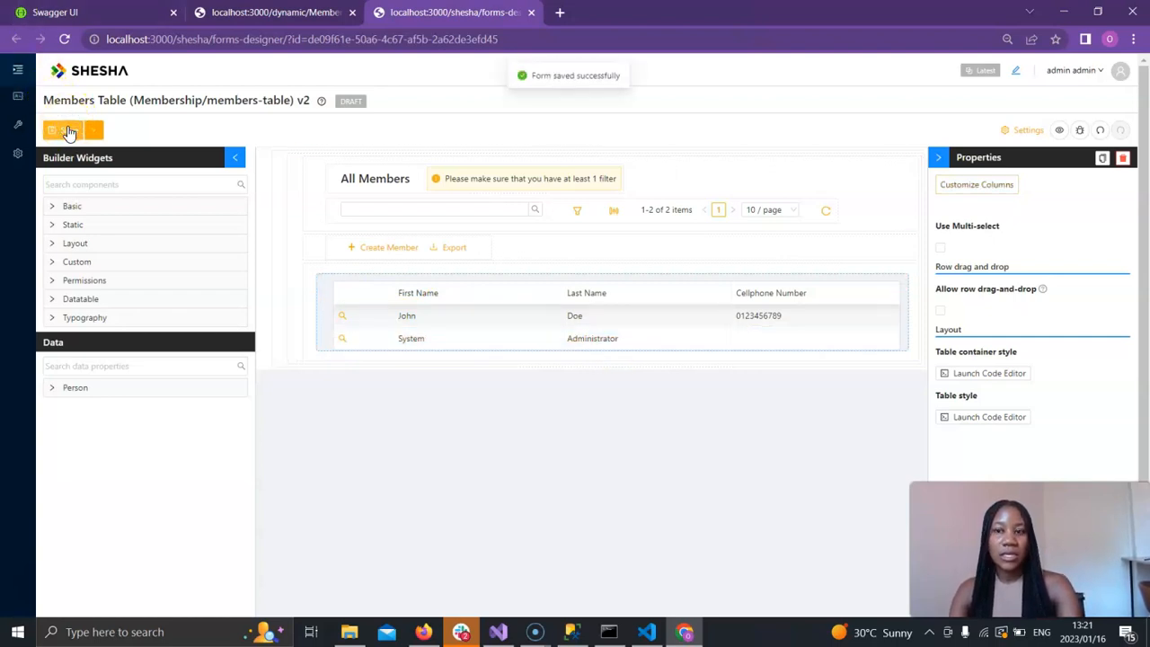
left_click(69, 132)
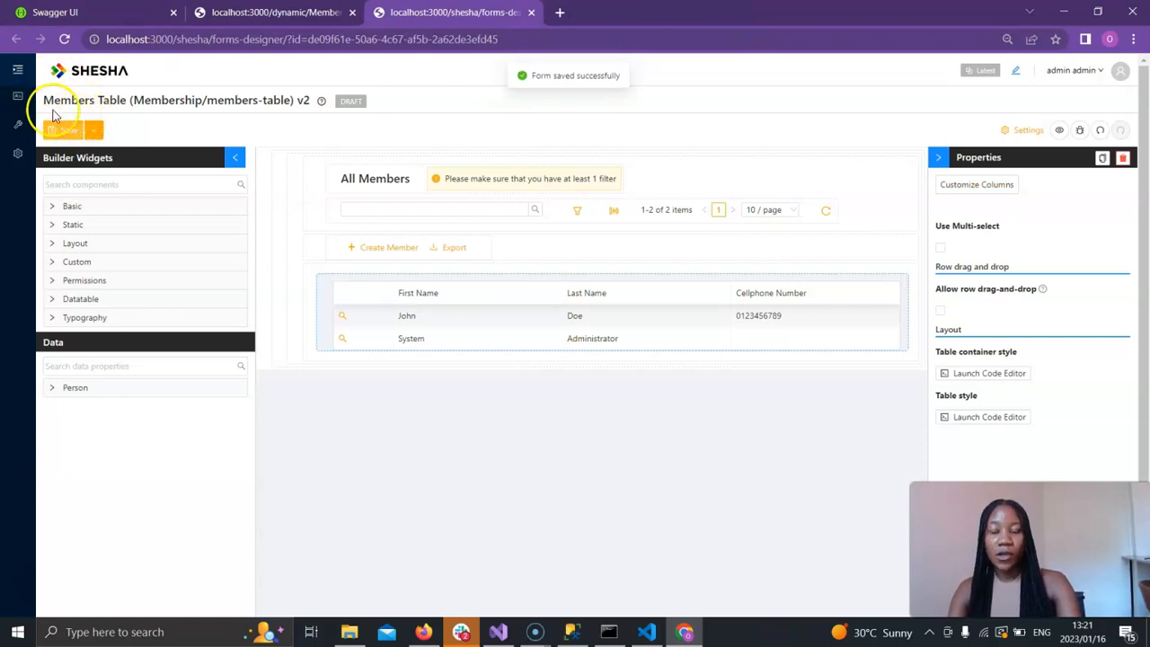
left_click(17, 72)
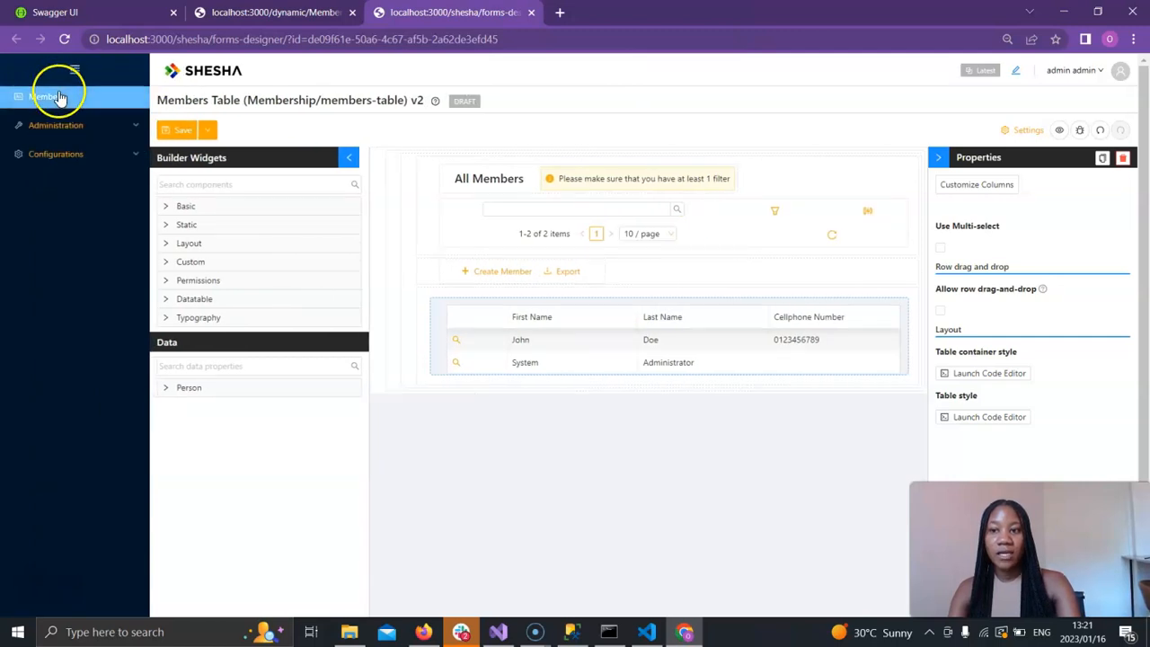
left_click(56, 89)
left_click(56, 75)
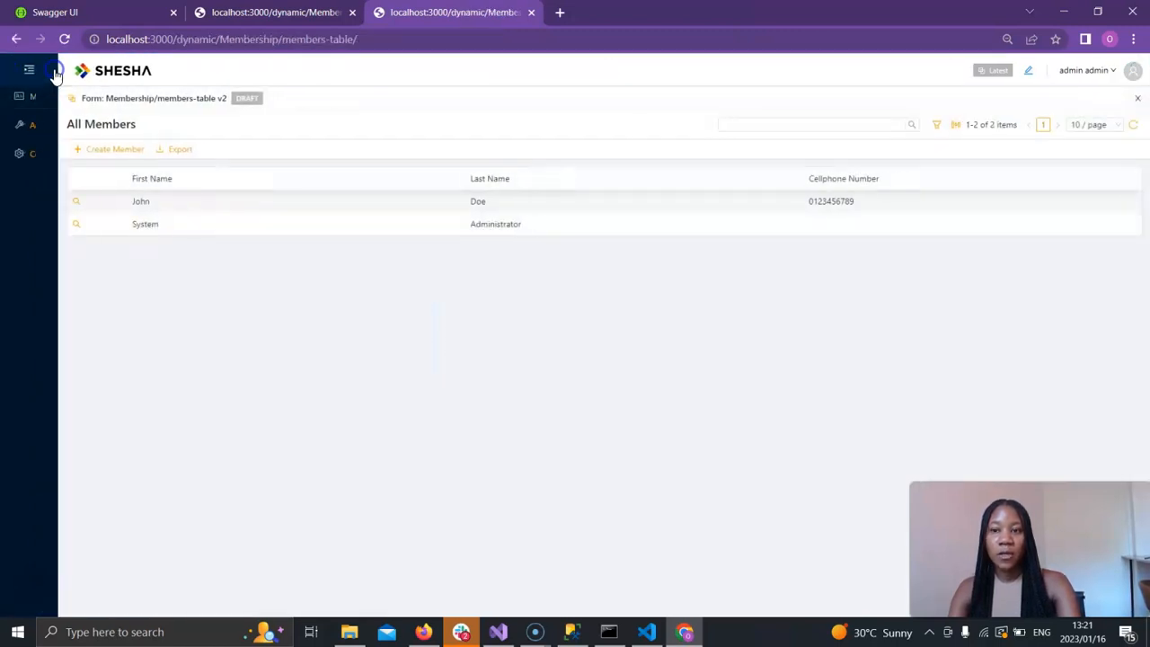
- Test the new action column by viewing the details of the first member in the All Members table
left_click(90, 205)
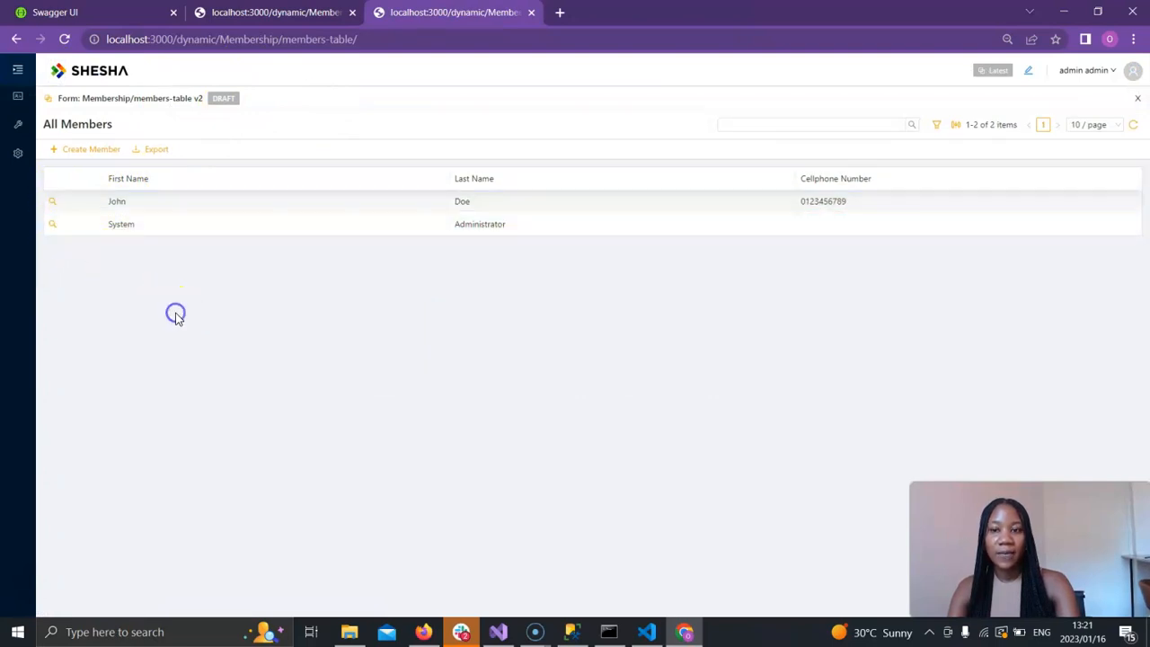
left_click(63, 230)
left_click(54, 206)
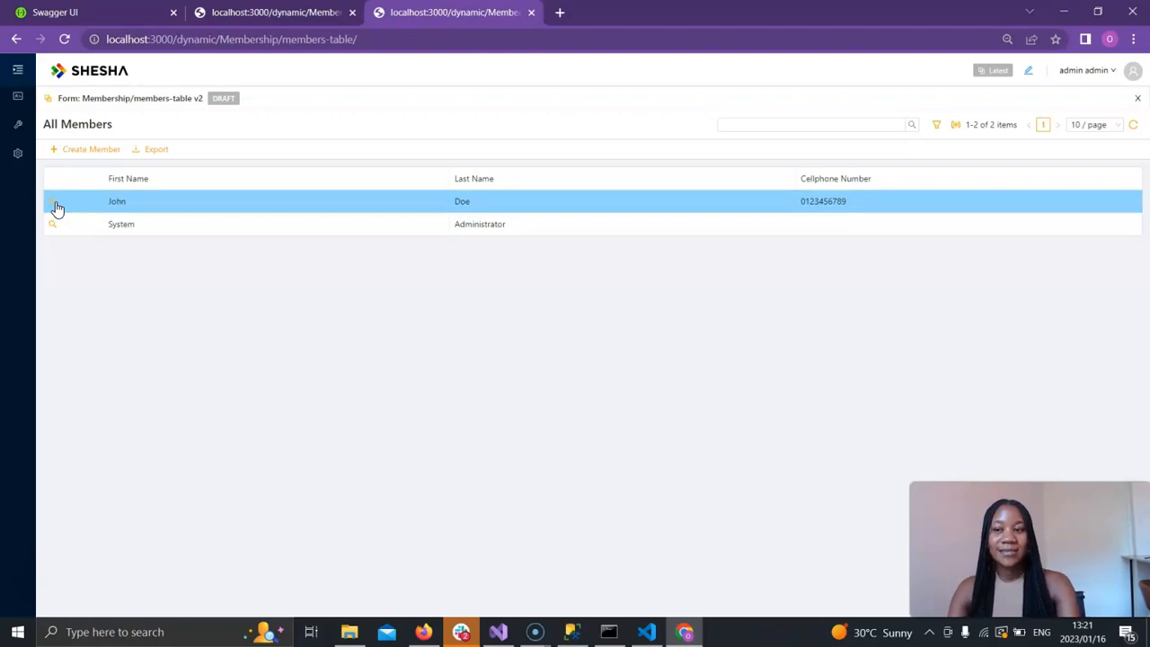
left_click(53, 207)
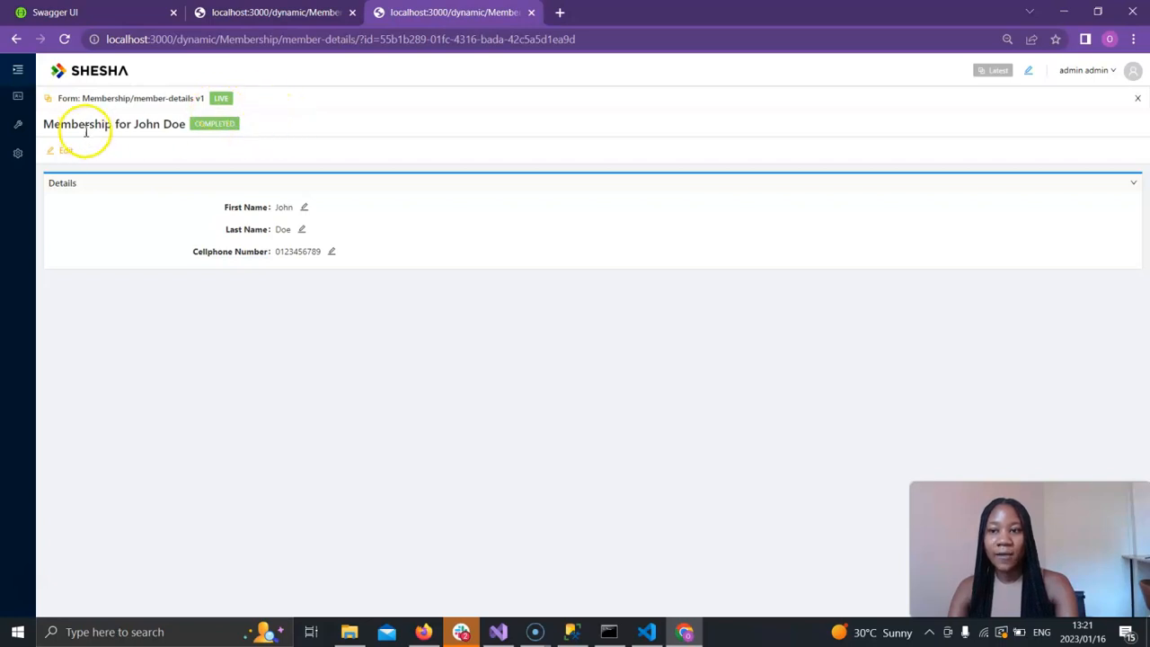
left_click(165, 129)
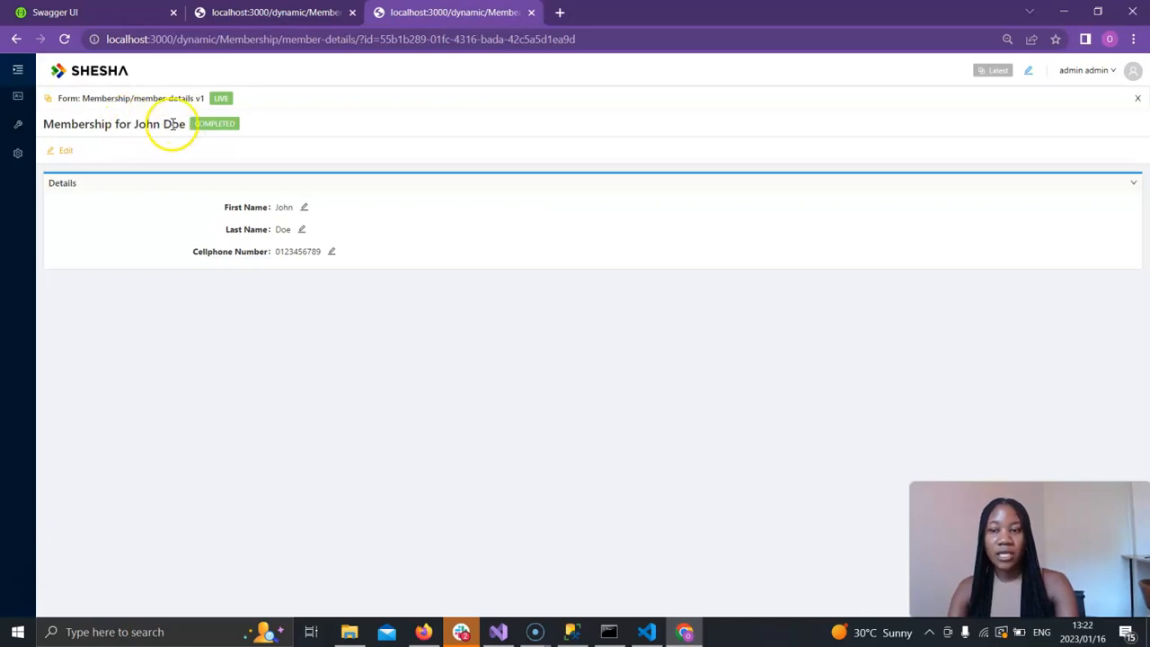